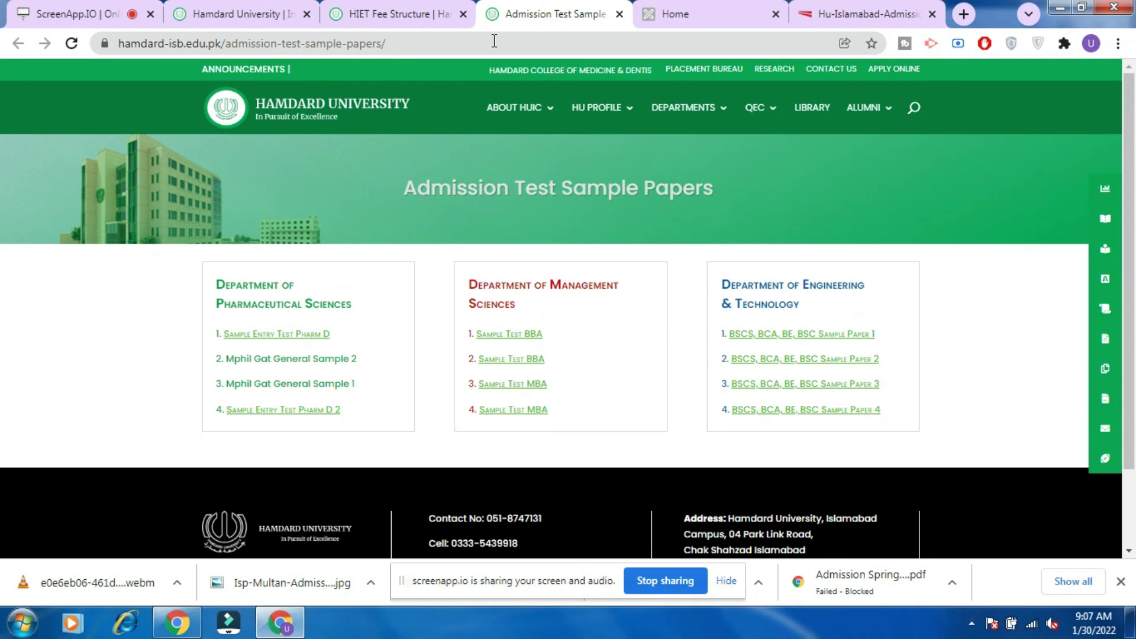
Open the first BSCS, BCA, BE, BSC admission test sample paper.
{"action": "left_click", "coordinate": [754, 335]}
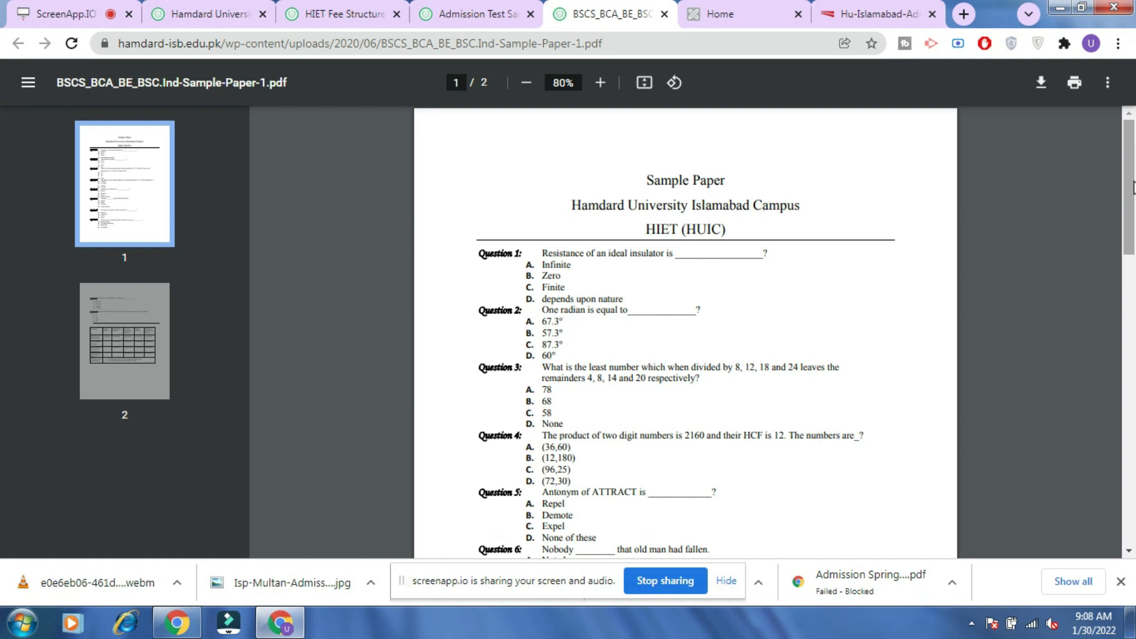
Scroll the sample paper PDF to the page-2 MCQ table and back, then return to the sample papers list.
{"action": "left_click_drag", "start_coordinate": [1132, 188], "coordinate": [1126, 427]}
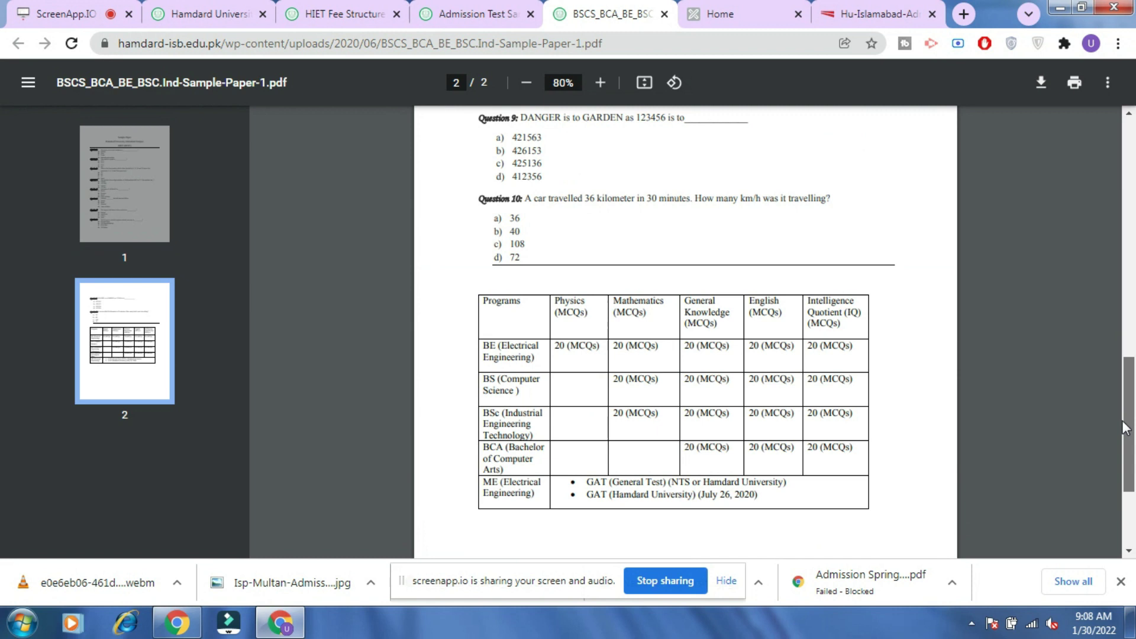
{"action": "left_click_drag", "start_coordinate": [1125, 427], "coordinate": [1125, 454]}
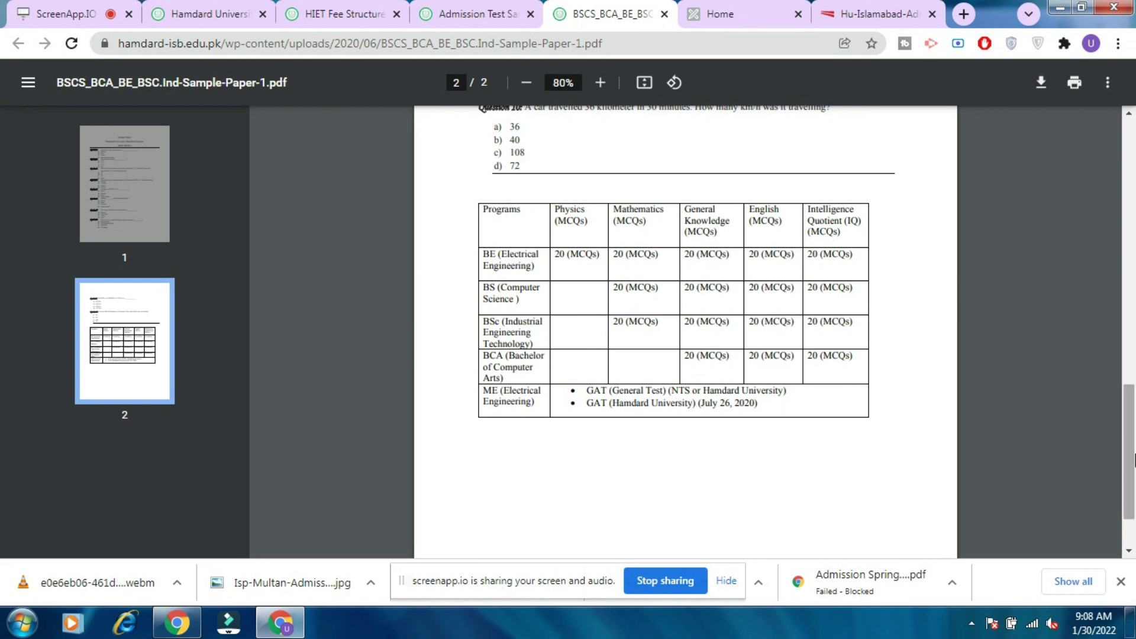
{"action": "left_click_drag", "start_coordinate": [1133, 376], "coordinate": [1107, 8]}
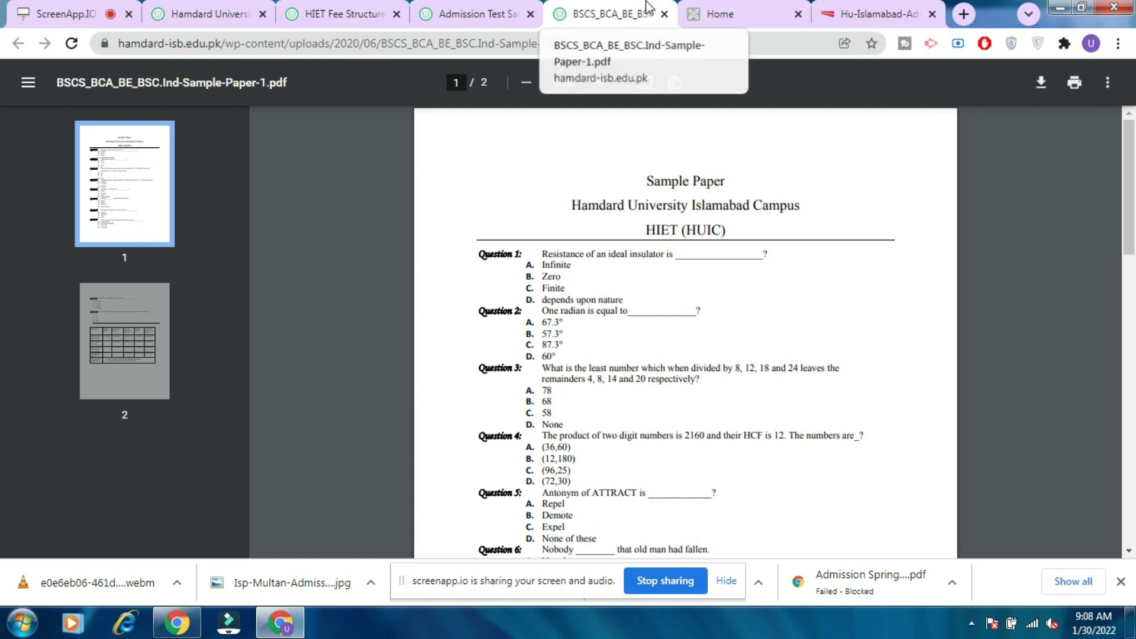
{"action": "left_click", "coordinate": [503, 7]}
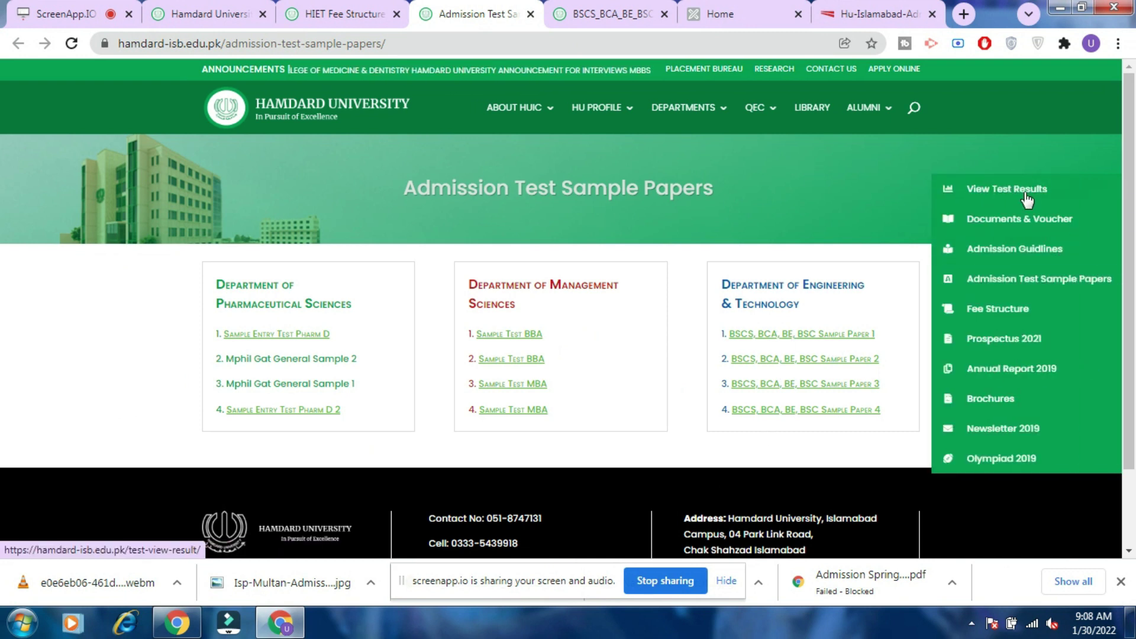
Switch to the Home tab showing the Spring-2022 Create Admission Account form.
{"action": "left_click", "coordinate": [717, 2]}
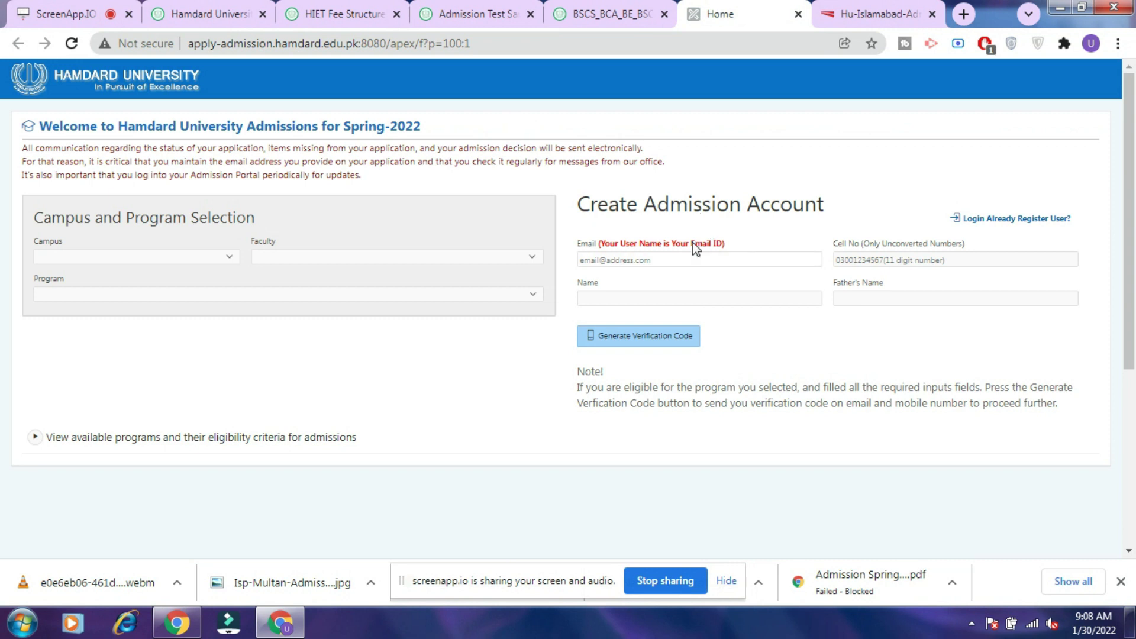
Choose Islamabad Campus, Faculty of Management Sciences, and Associate Degree in Accounting & Finance (2 Years).
{"action": "left_click", "coordinate": [167, 257]}
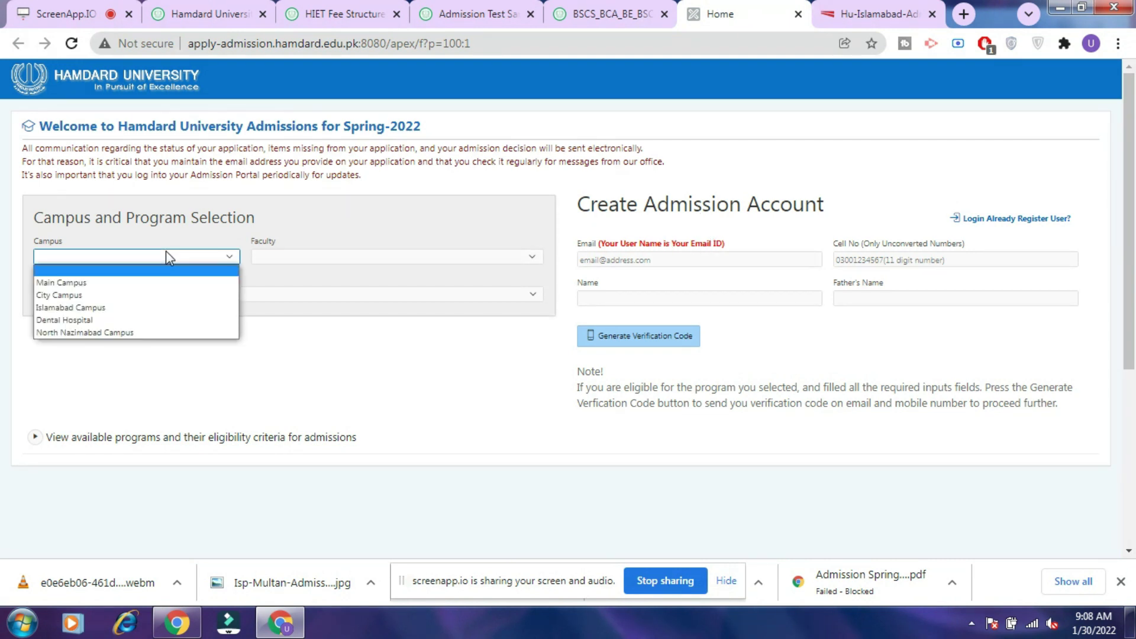
{"action": "left_click", "coordinate": [163, 308]}
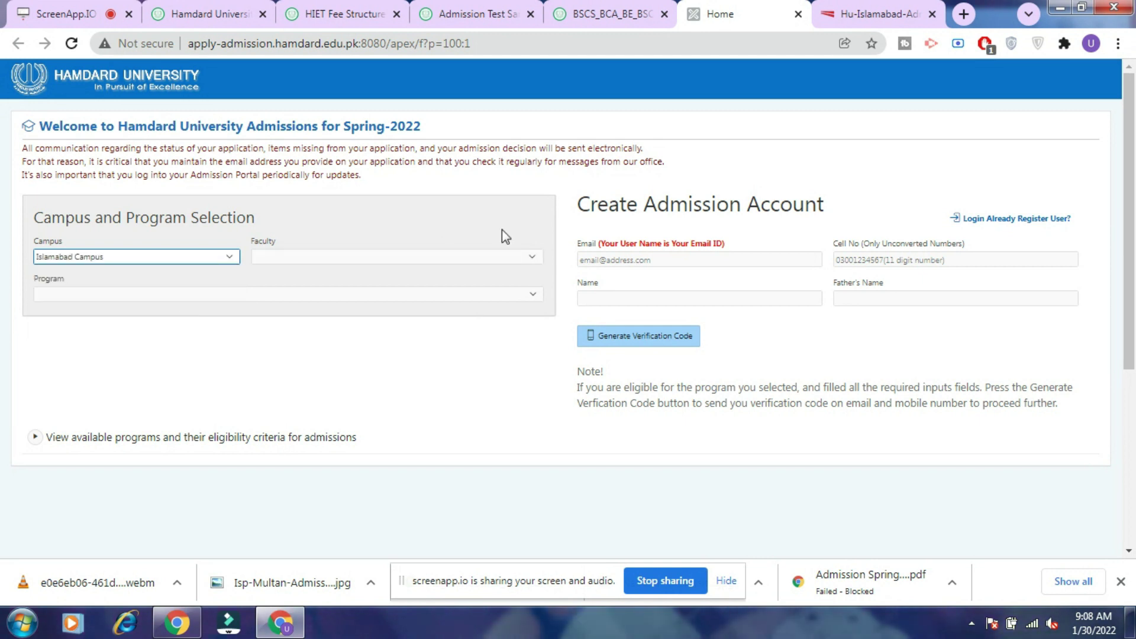
{"action": "left_click", "coordinate": [507, 257]}
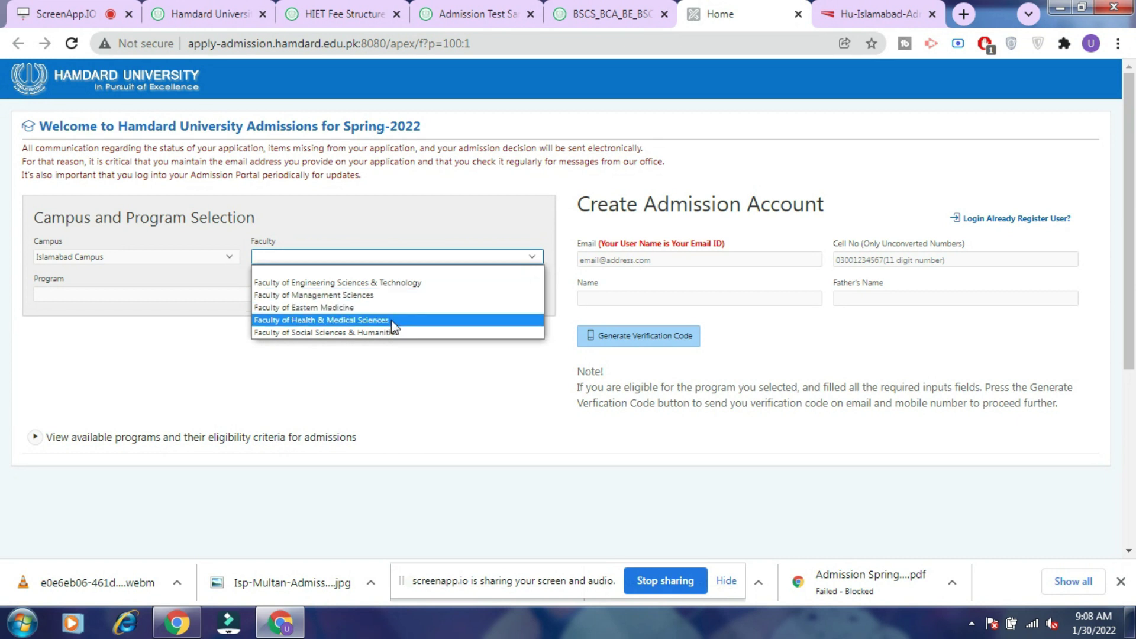
{"action": "left_click", "coordinate": [396, 287]}
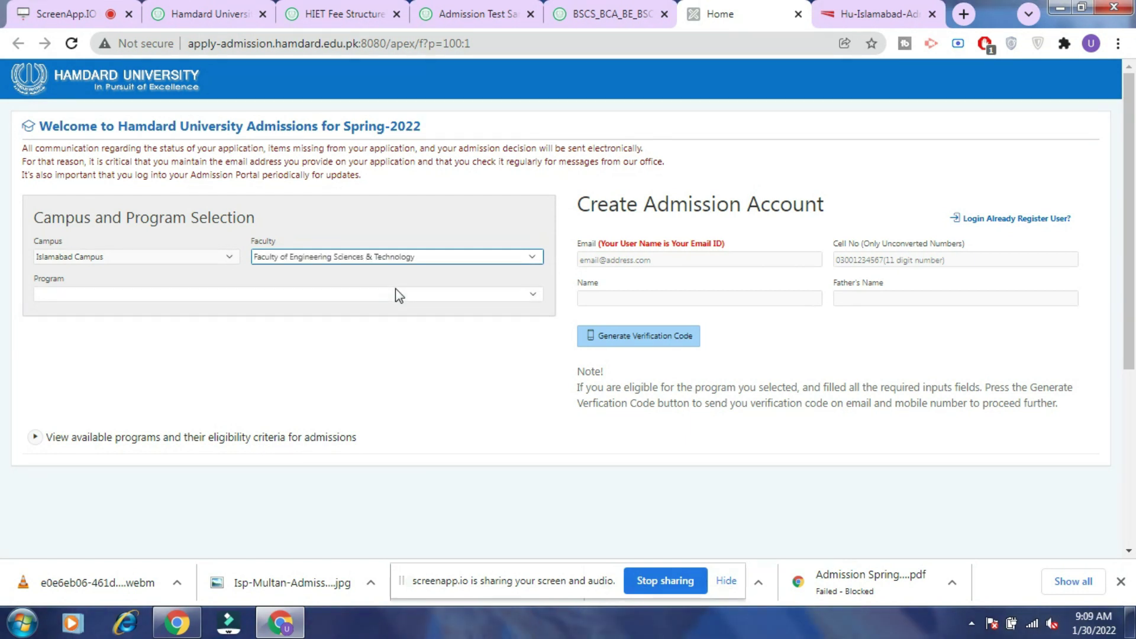
{"action": "left_click", "coordinate": [402, 294]}
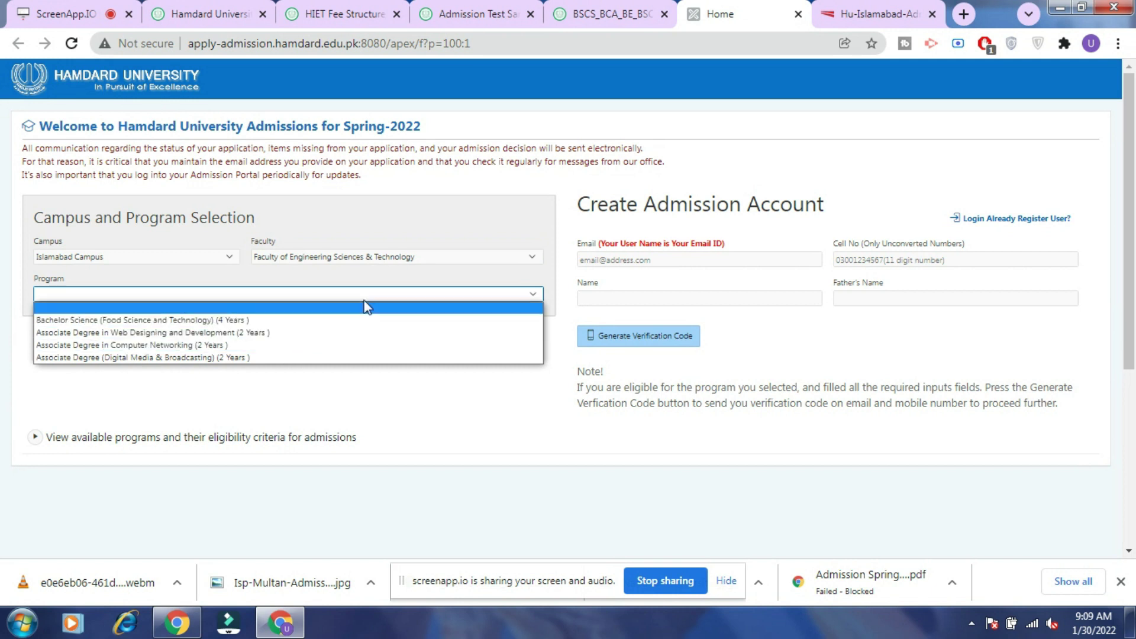
{"action": "left_click", "coordinate": [455, 258]}
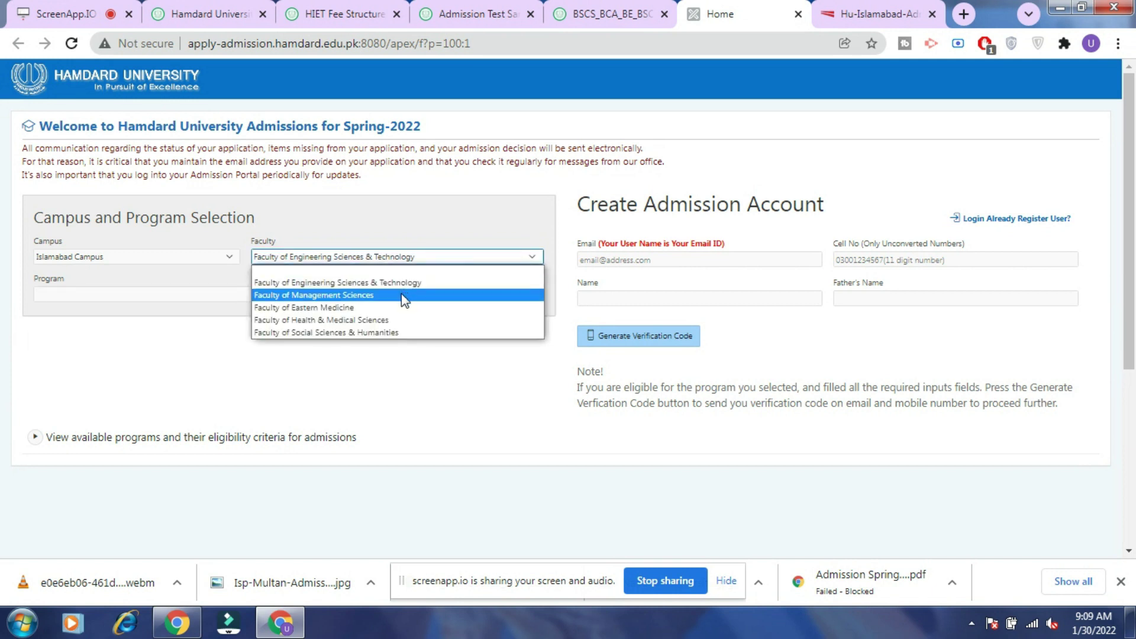
{"action": "left_click", "coordinate": [402, 294]}
{"action": "left_click", "coordinate": [393, 296]}
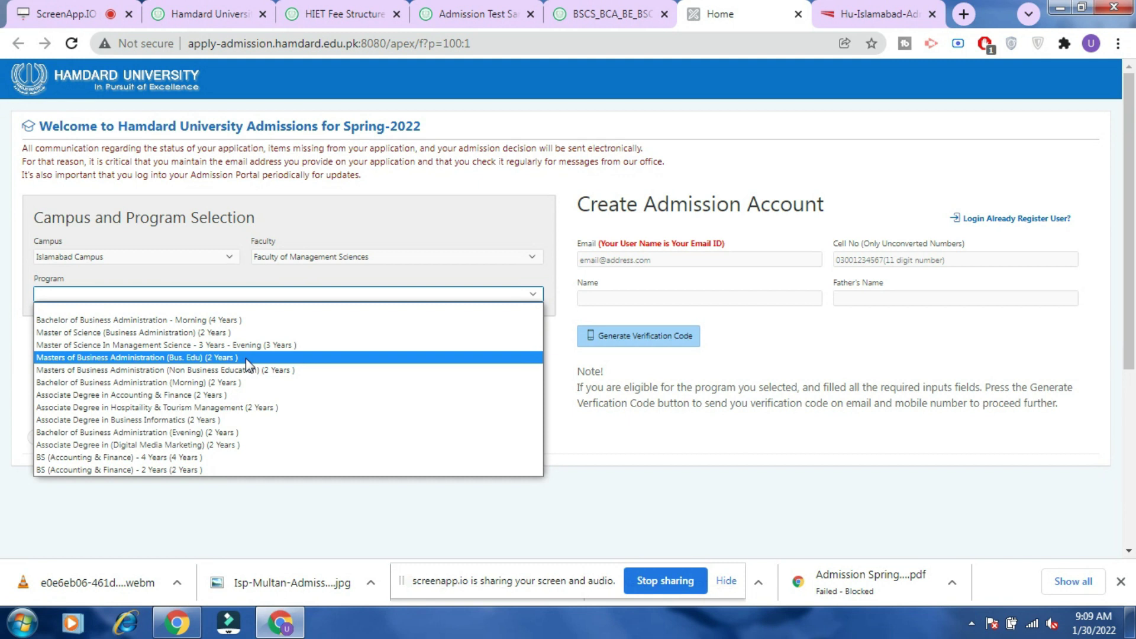
{"action": "left_click", "coordinate": [220, 394]}
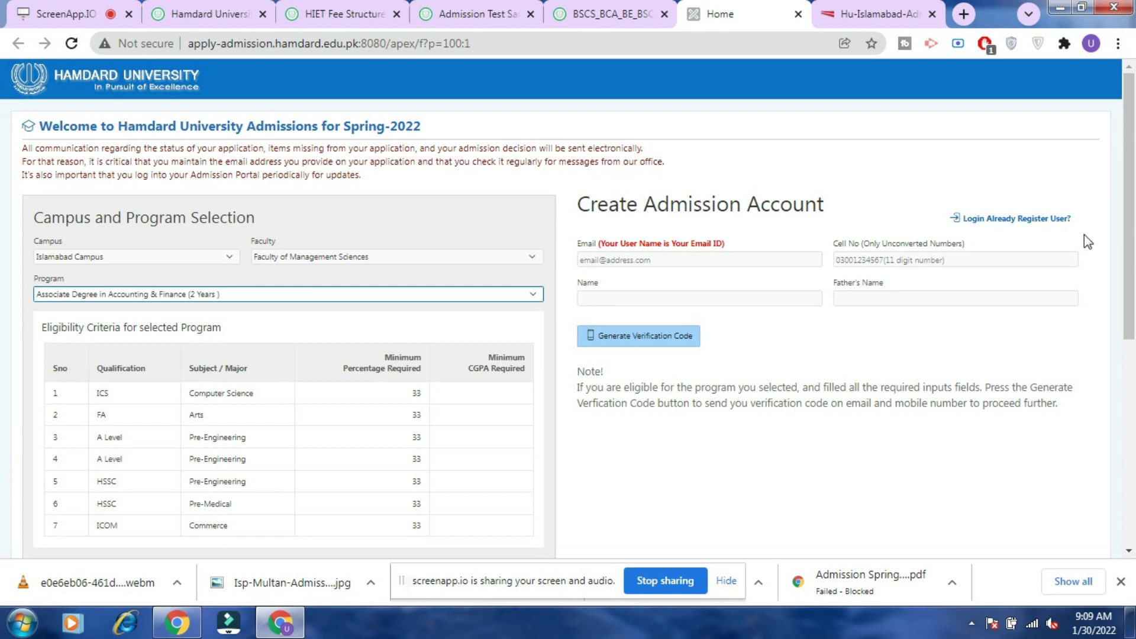
{"action": "left_click_drag", "start_coordinate": [1134, 216], "coordinate": [1134, 266]}
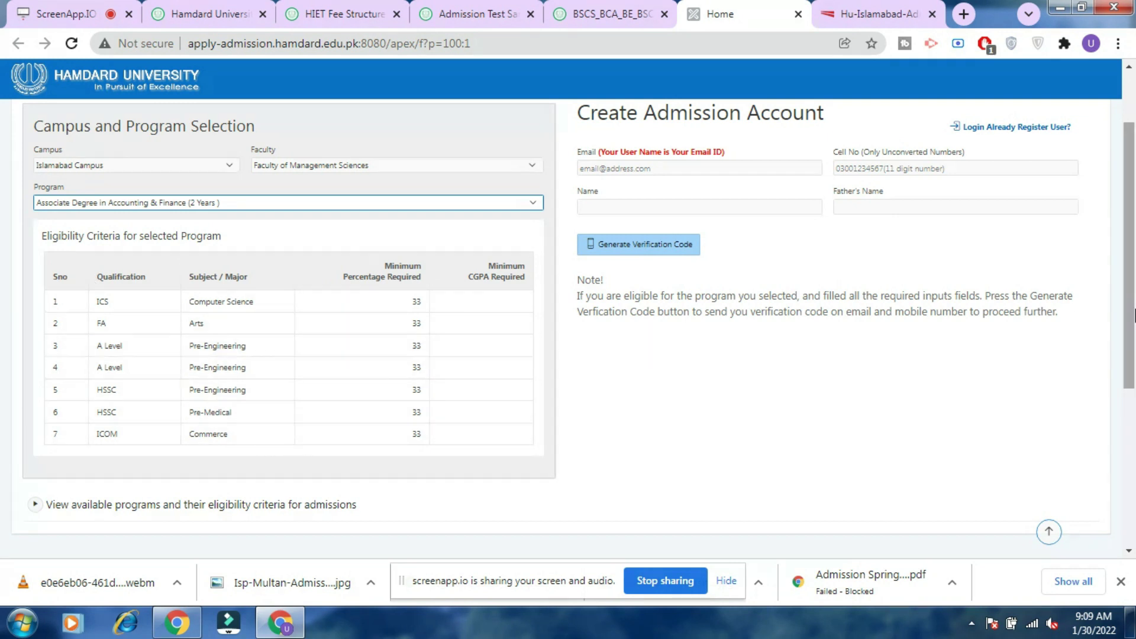
{"action": "left_click_drag", "start_coordinate": [1131, 231], "coordinate": [1131, 163]}
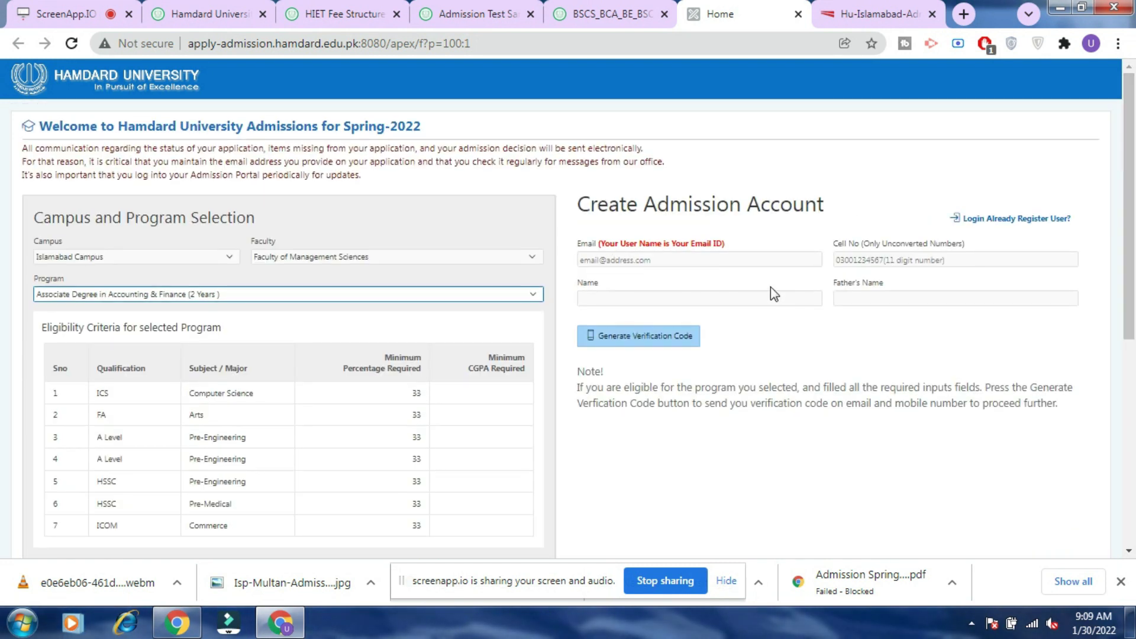
{"action": "left_click", "coordinate": [747, 259]}
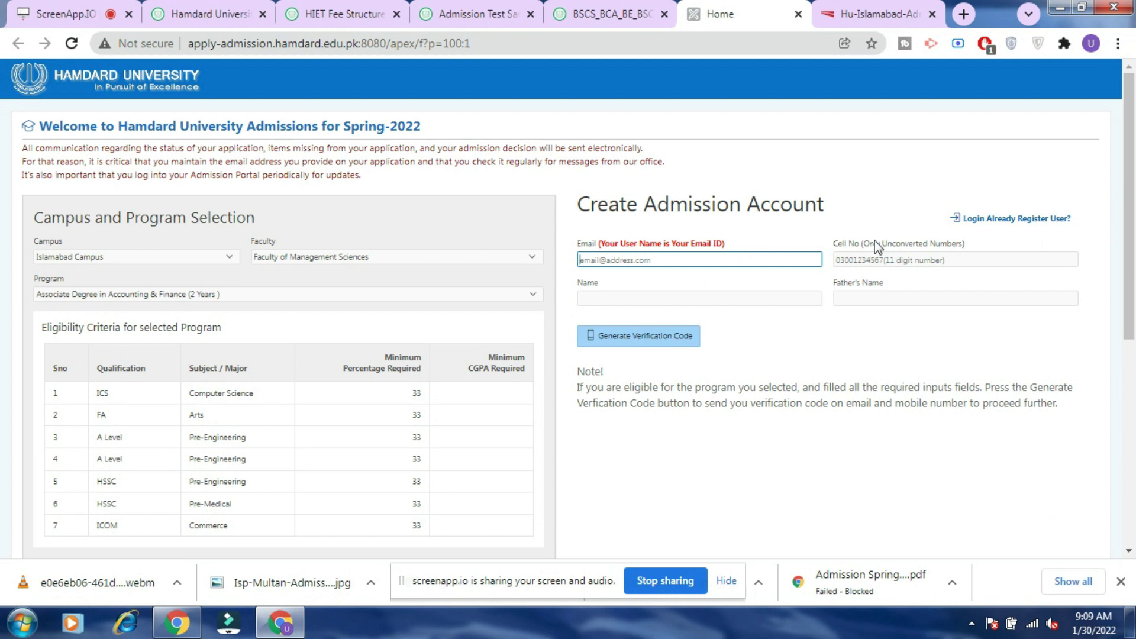
{"action": "left_click", "coordinate": [922, 258]}
{"action": "left_click", "coordinate": [749, 298]}
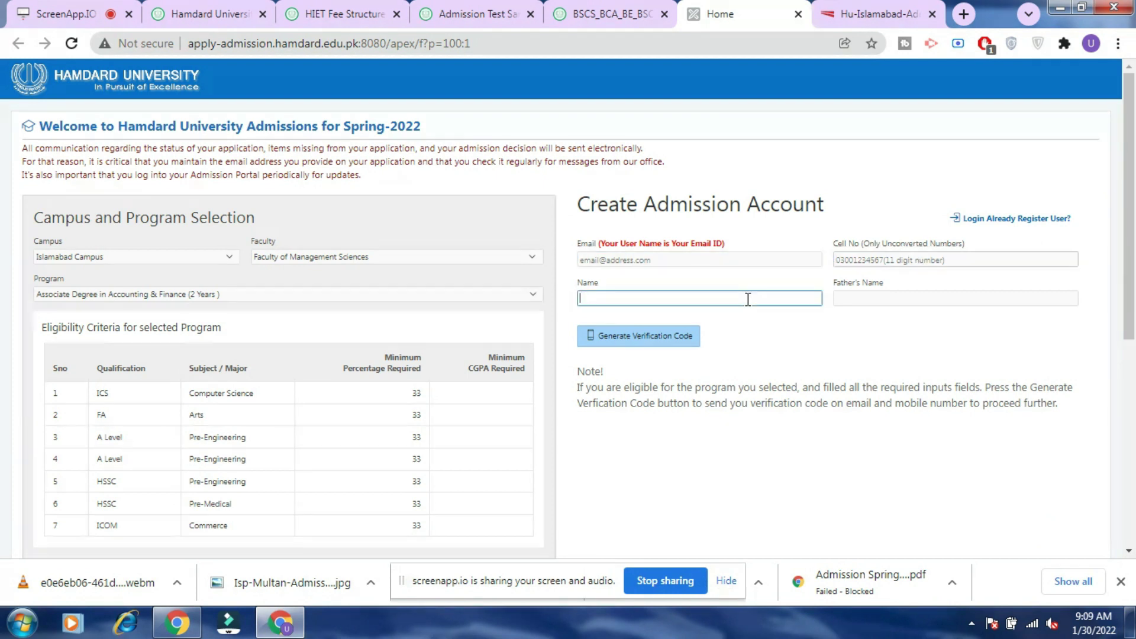
{"action": "left_click", "coordinate": [947, 293]}
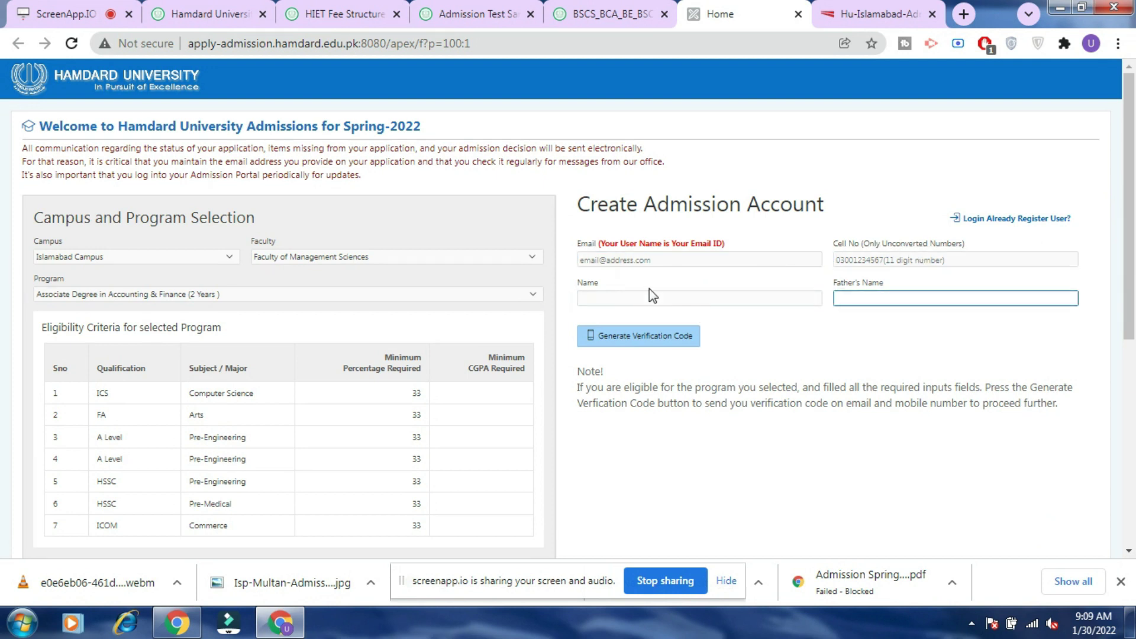
{"action": "left_click", "coordinate": [665, 256]}
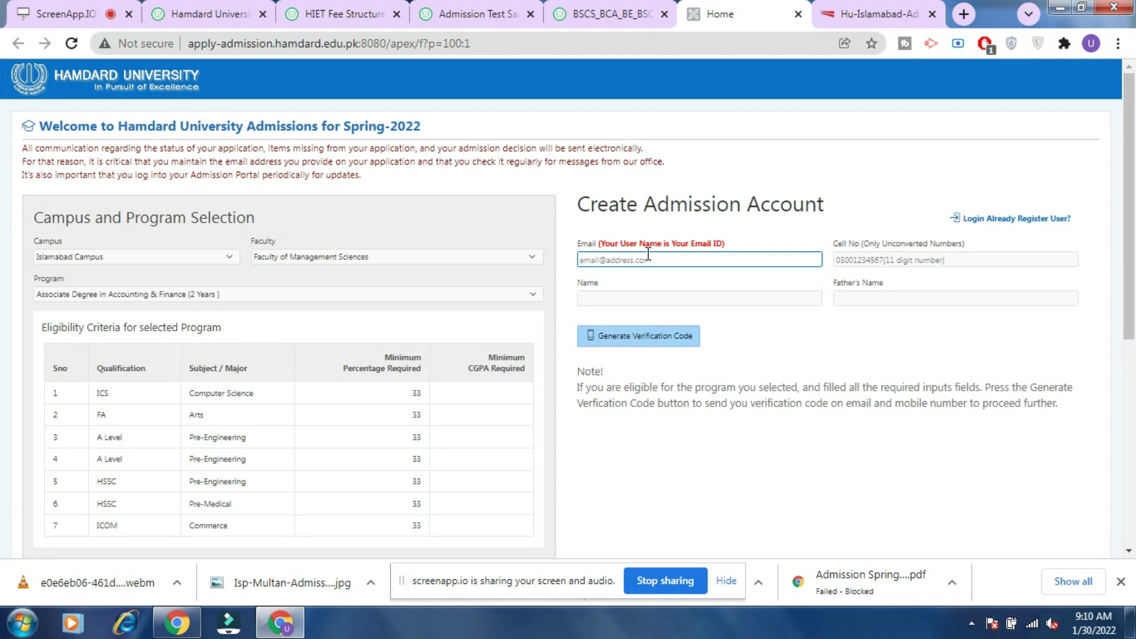
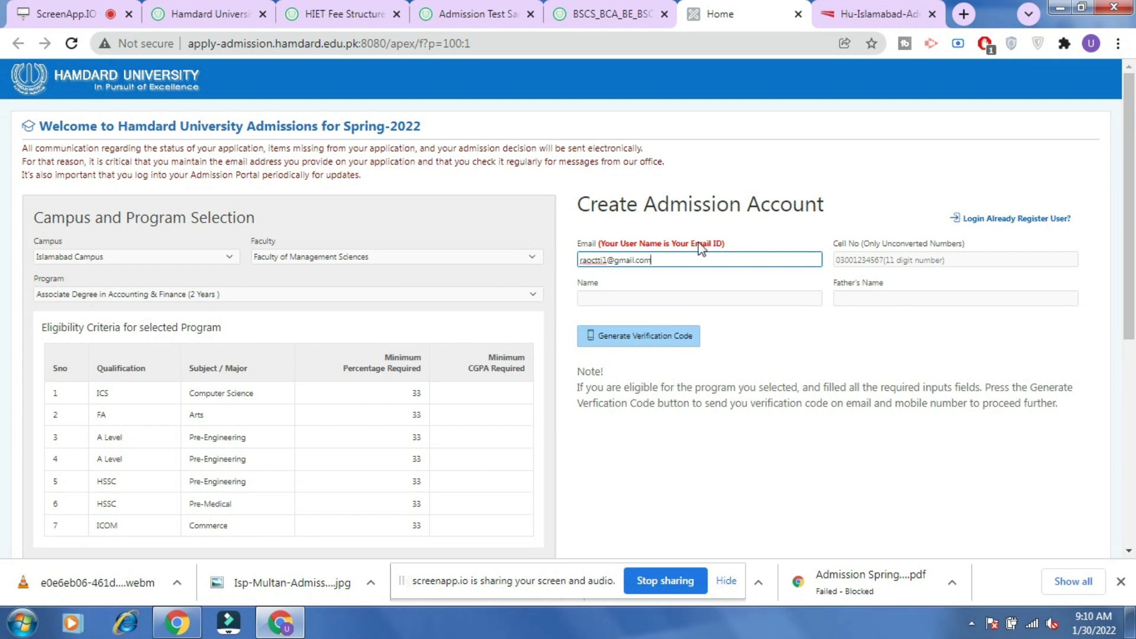
Enter the applicant's e-mail address and cell number in the account form.
{"action": "left_click", "coordinate": [852, 259]}
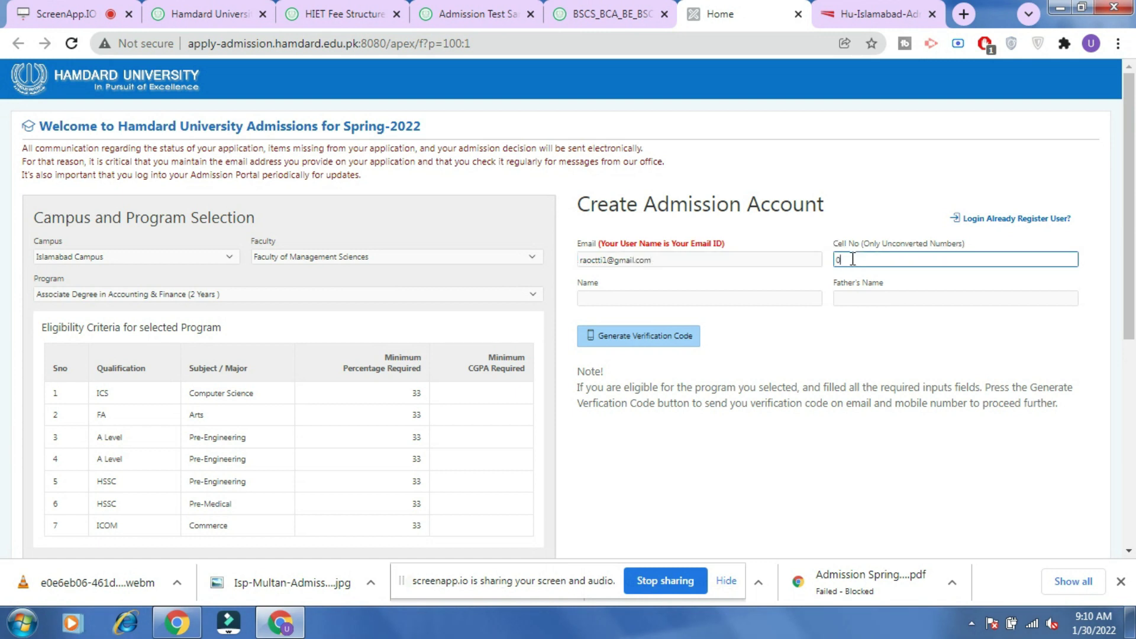
Fill in the applicant's full name and father's name, then request a verification code.
{"action": "left_click", "coordinate": [794, 291]}
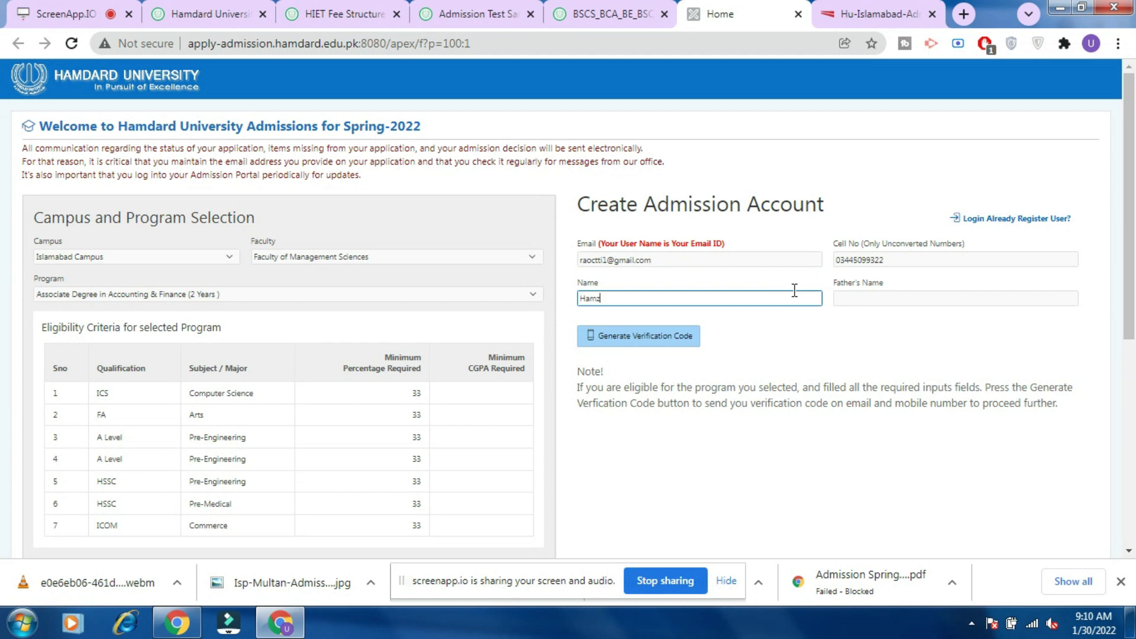
{"action": "left_click", "coordinate": [895, 299]}
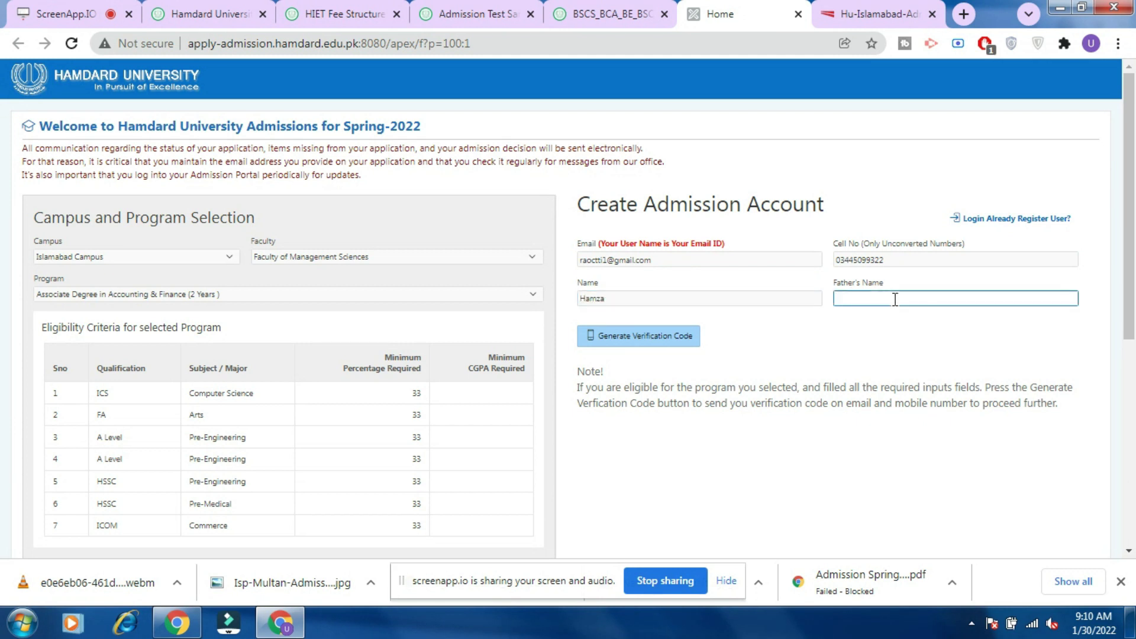
{"action": "left_click", "coordinate": [667, 298]}
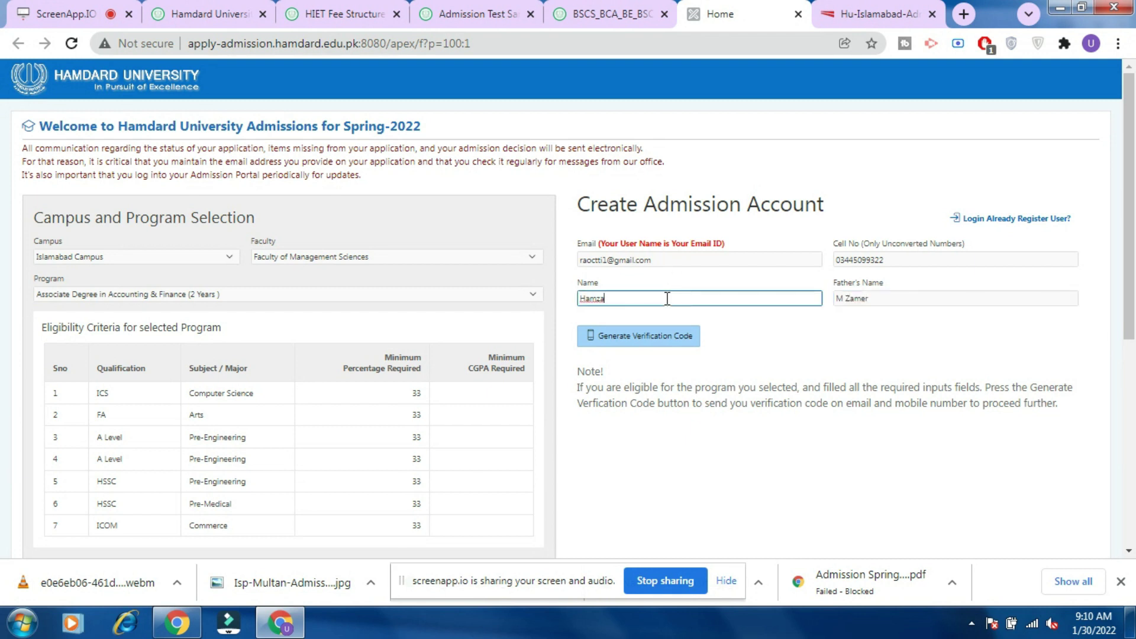
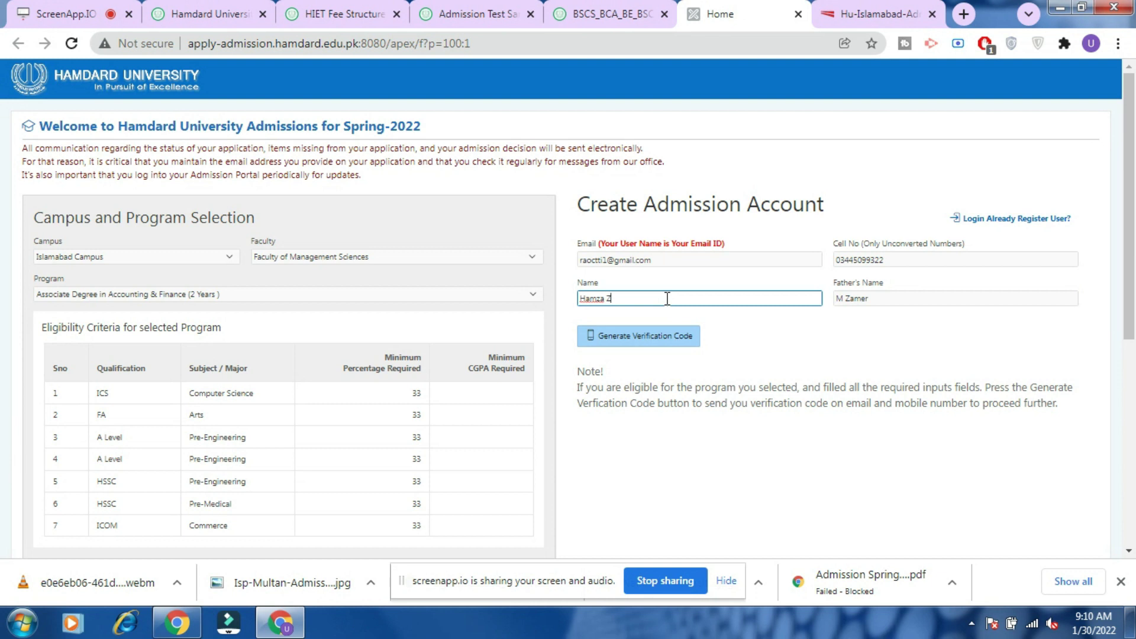
{"action": "left_click", "coordinate": [643, 337]}
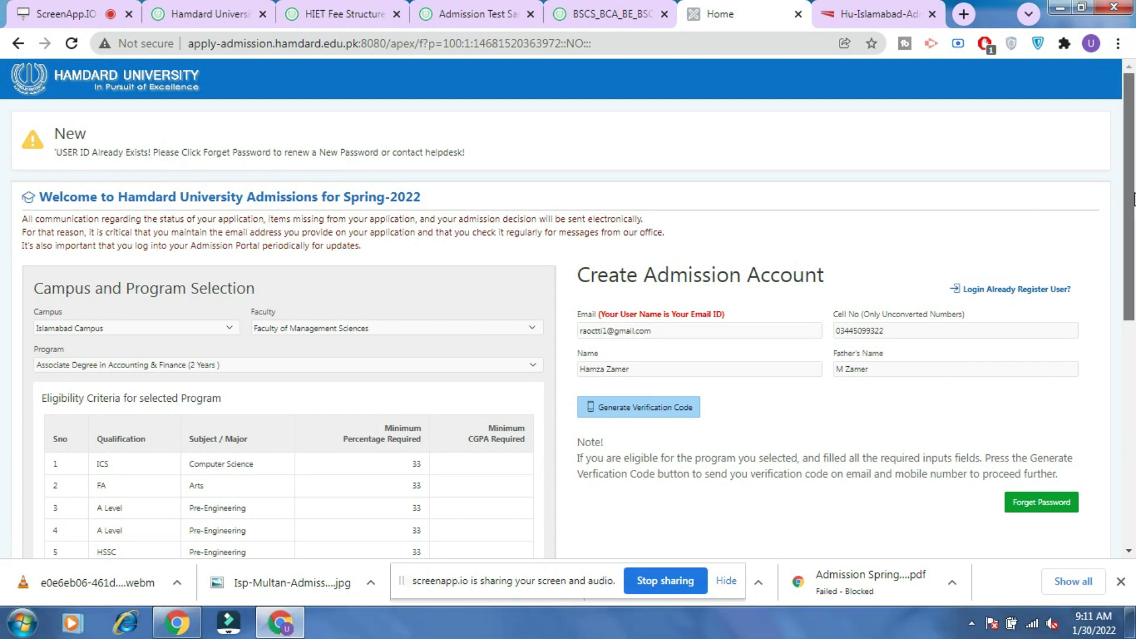
Request the verification code again, get 'USER ID Already Exists', and go to the login page.
{"action": "scroll", "coordinate": [1133, 199], "scroll_direction": "down", "scroll_amount": 5}
{"action": "scroll", "coordinate": [1133, 204], "scroll_direction": "up", "scroll_amount": 4}
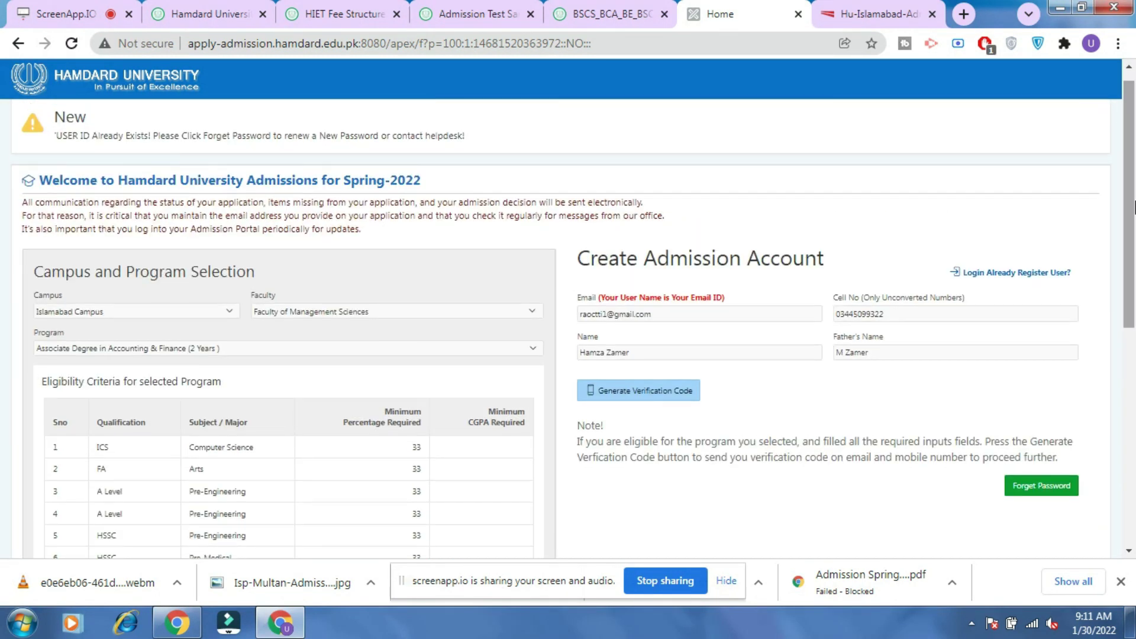
{"action": "left_click", "coordinate": [624, 393]}
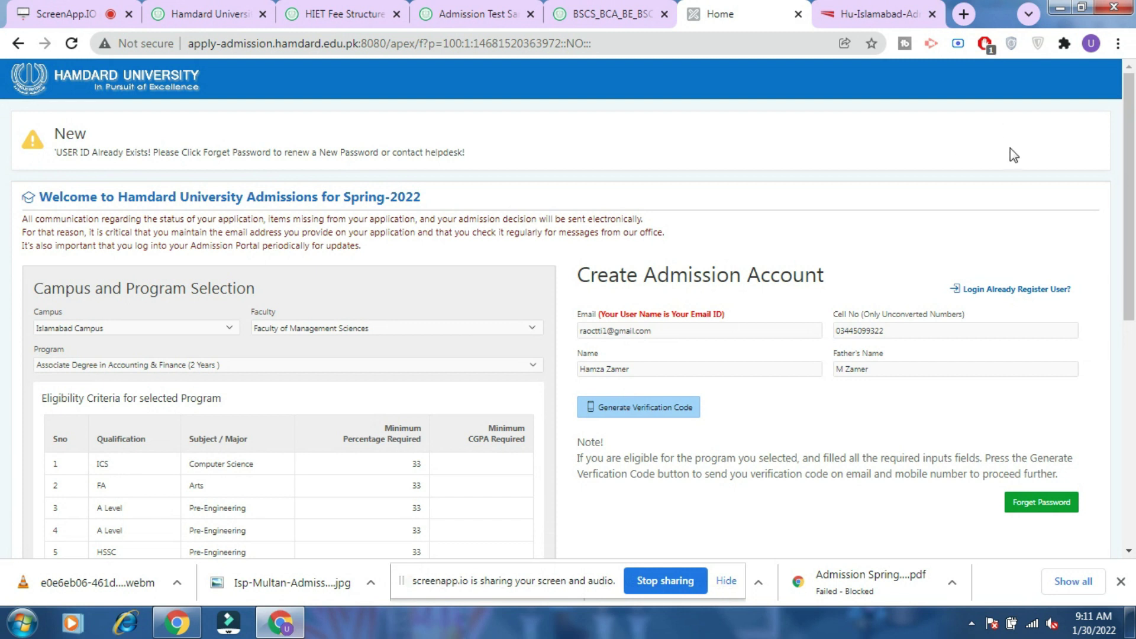
{"action": "left_click", "coordinate": [1005, 290]}
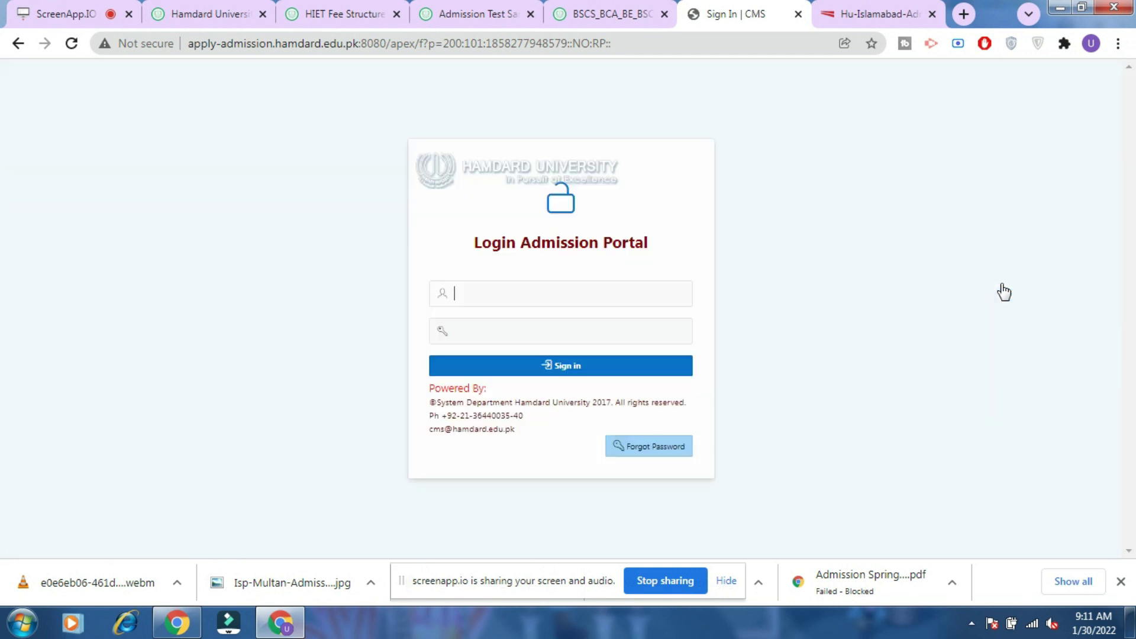
Sign in to the admissions portal using the saved username and password from autofill.
{"action": "left_click", "coordinate": [523, 286]}
{"action": "left_click", "coordinate": [519, 335]}
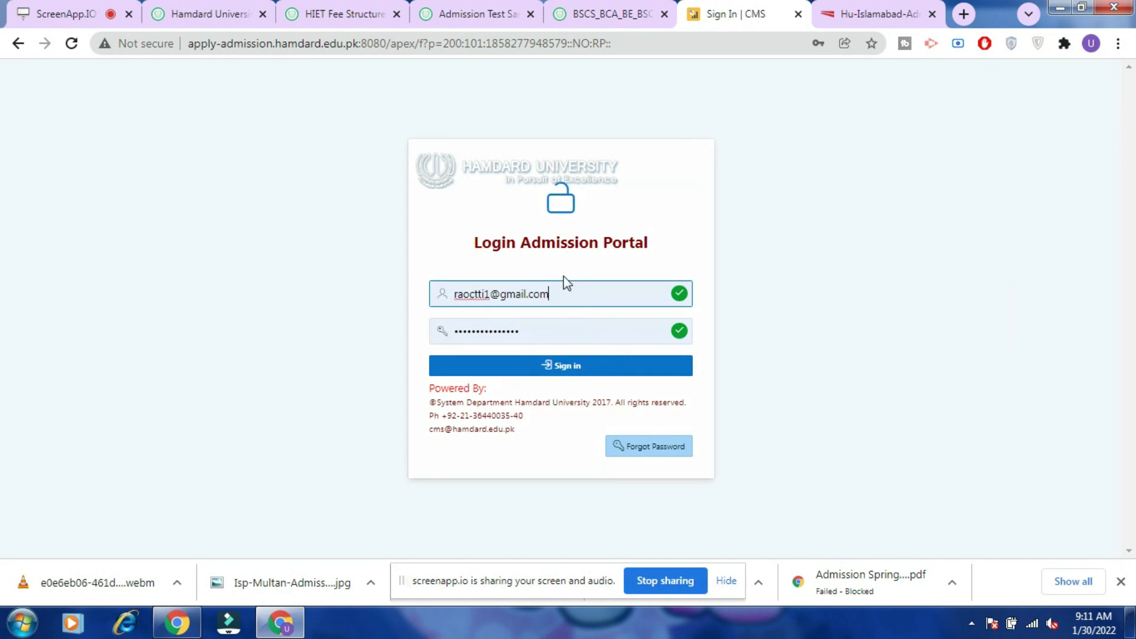
{"action": "left_click", "coordinate": [565, 367]}
{"action": "left_click", "coordinate": [566, 370]}
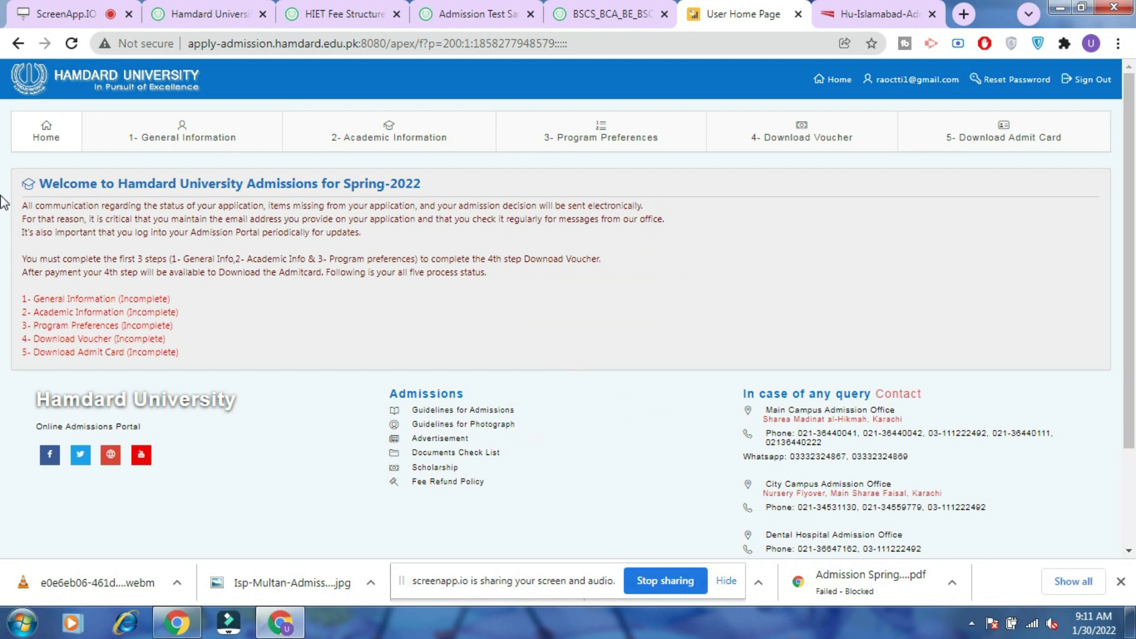
In General Information, set 'How did you hear about us' to Google Search, then go to Academic Information.
{"action": "left_click", "coordinate": [205, 137]}
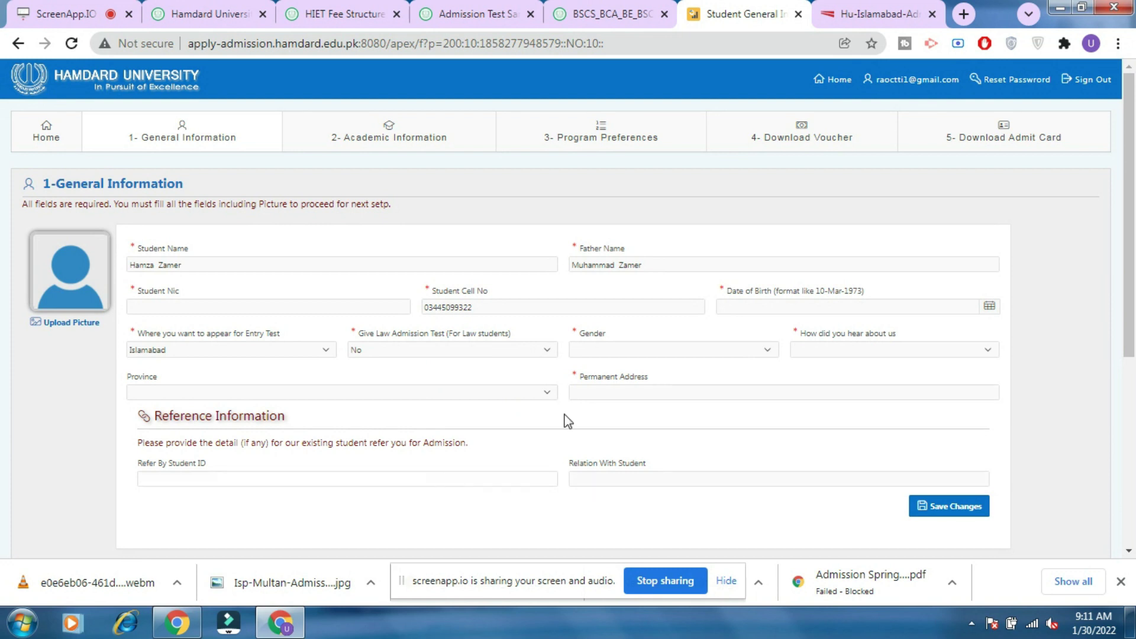
{"action": "scroll", "coordinate": [610, 373], "scroll_direction": "down", "scroll_amount": 1}
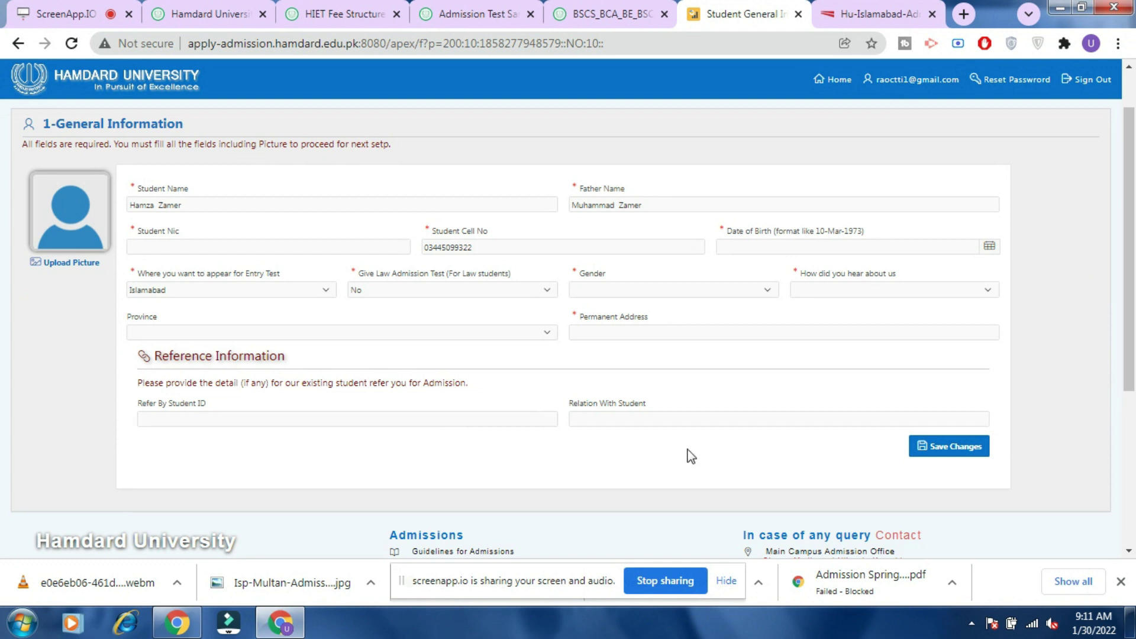
{"action": "left_click", "coordinate": [941, 288]}
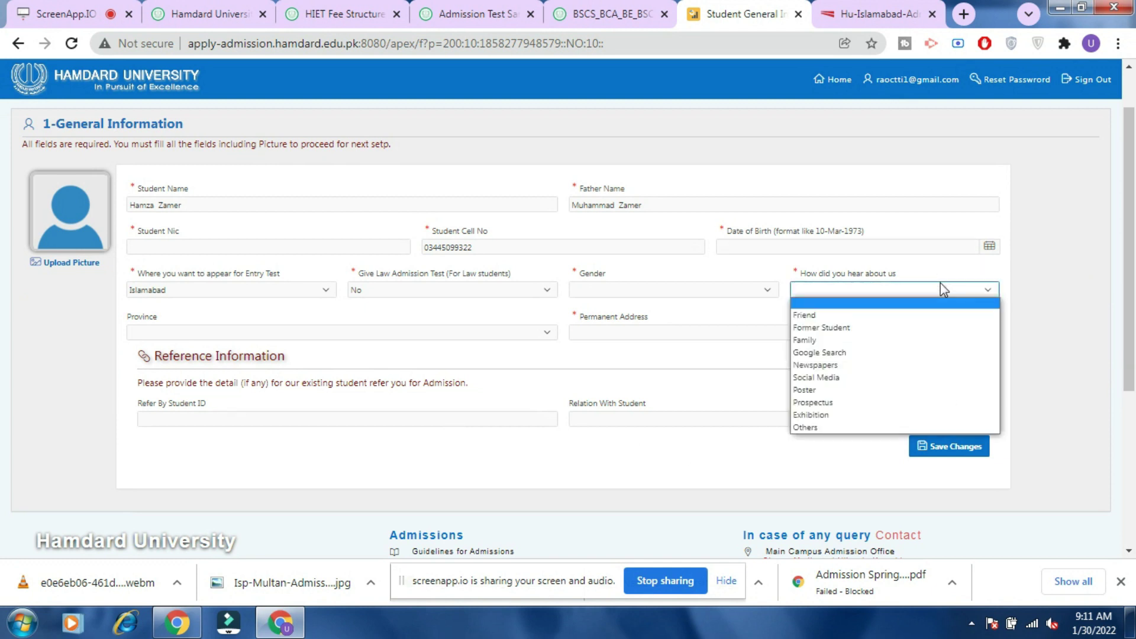
{"action": "left_click", "coordinate": [871, 354]}
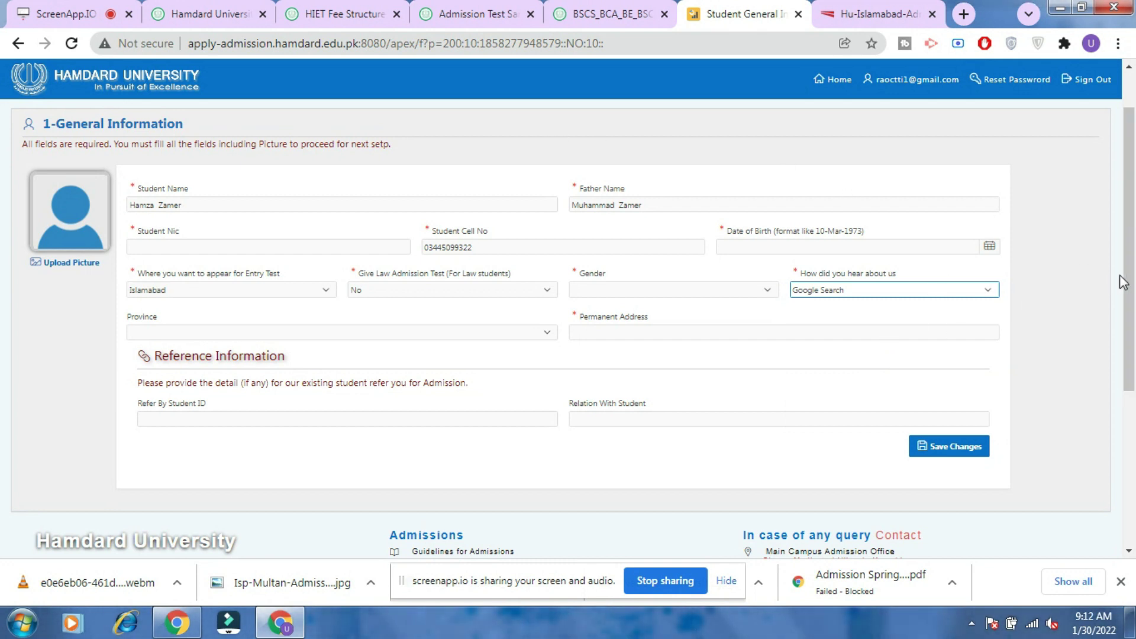
{"action": "scroll", "coordinate": [1122, 281], "scroll_direction": "up", "scroll_amount": 1}
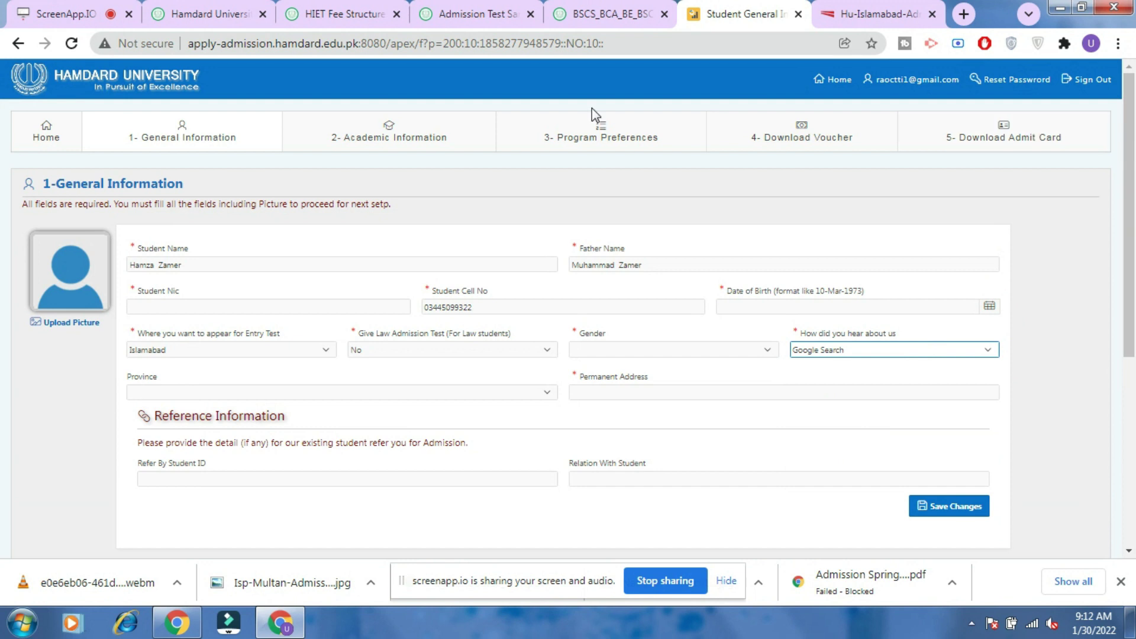
{"action": "left_click", "coordinate": [339, 124]}
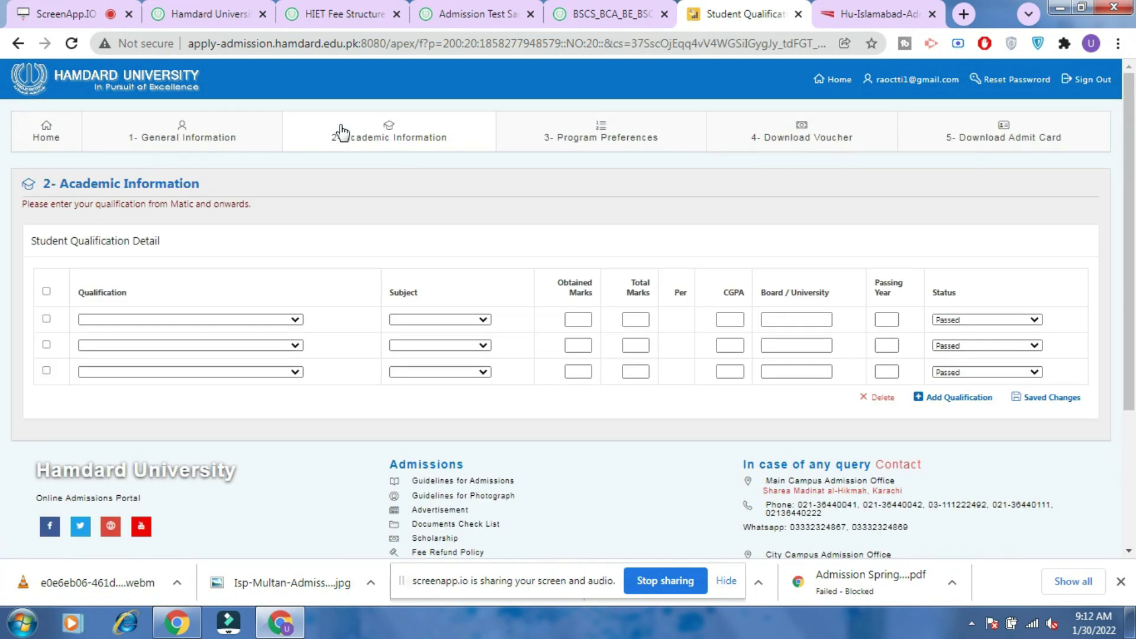
Record MATRIC as the first qualification with status Passed, stepping through its marks, year and CGPA fields.
{"action": "left_click", "coordinate": [268, 320]}
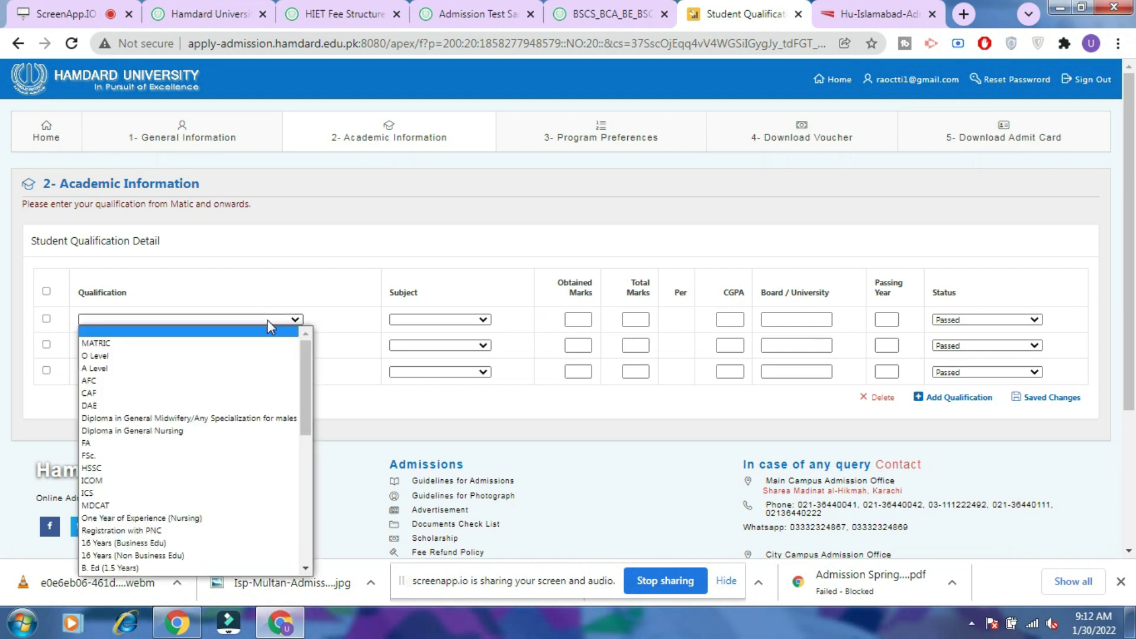
{"action": "left_click", "coordinate": [255, 344]}
{"action": "left_click", "coordinate": [479, 321]}
{"action": "left_click", "coordinate": [525, 310]}
{"action": "left_click", "coordinate": [584, 320]}
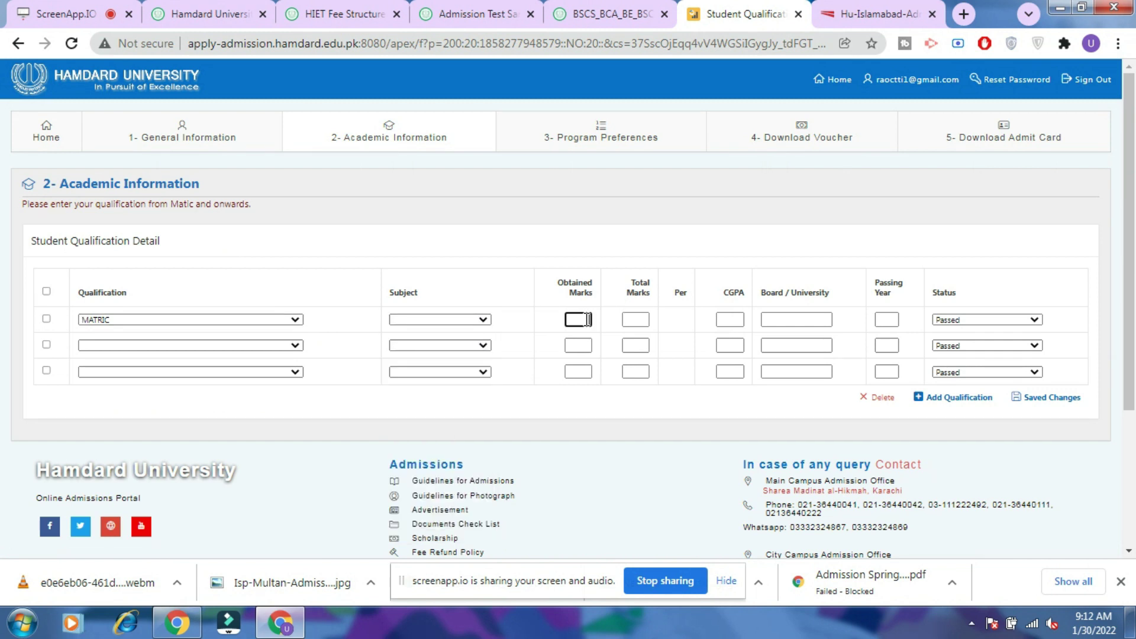
{"action": "left_click", "coordinate": [632, 320]}
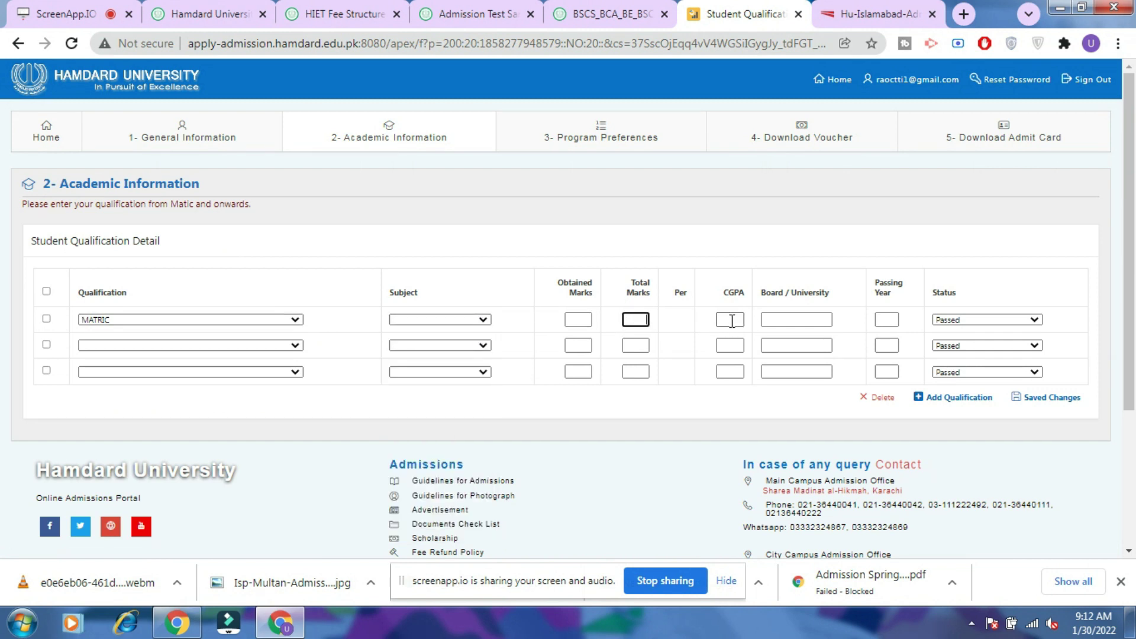
{"action": "left_click", "coordinate": [781, 328]}
{"action": "left_click", "coordinate": [894, 320]}
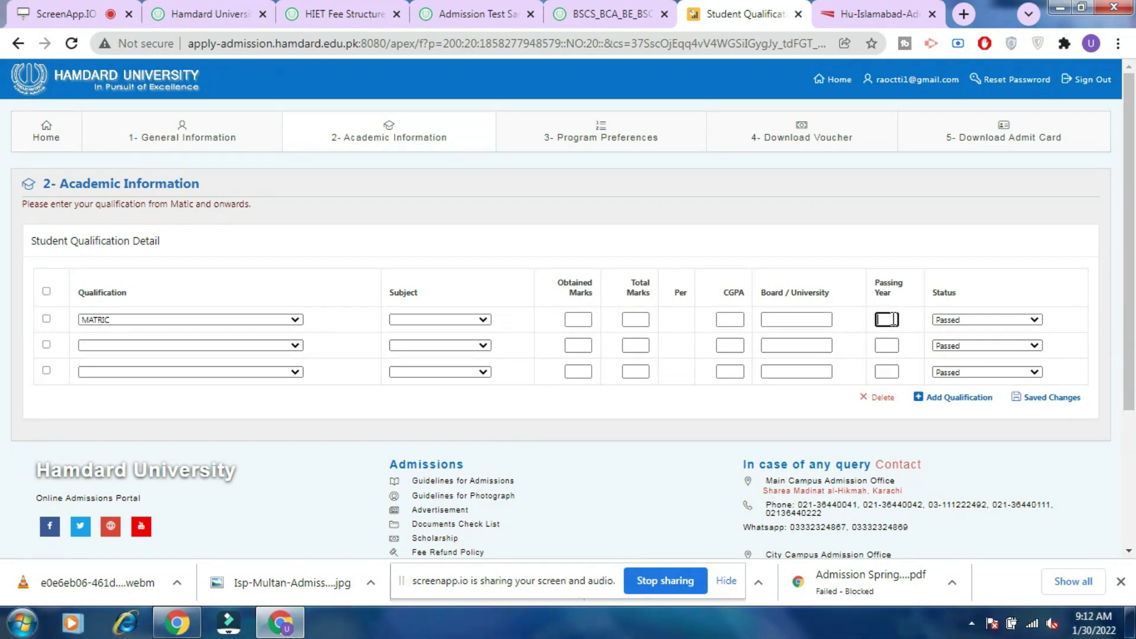
{"action": "left_click", "coordinate": [959, 316]}
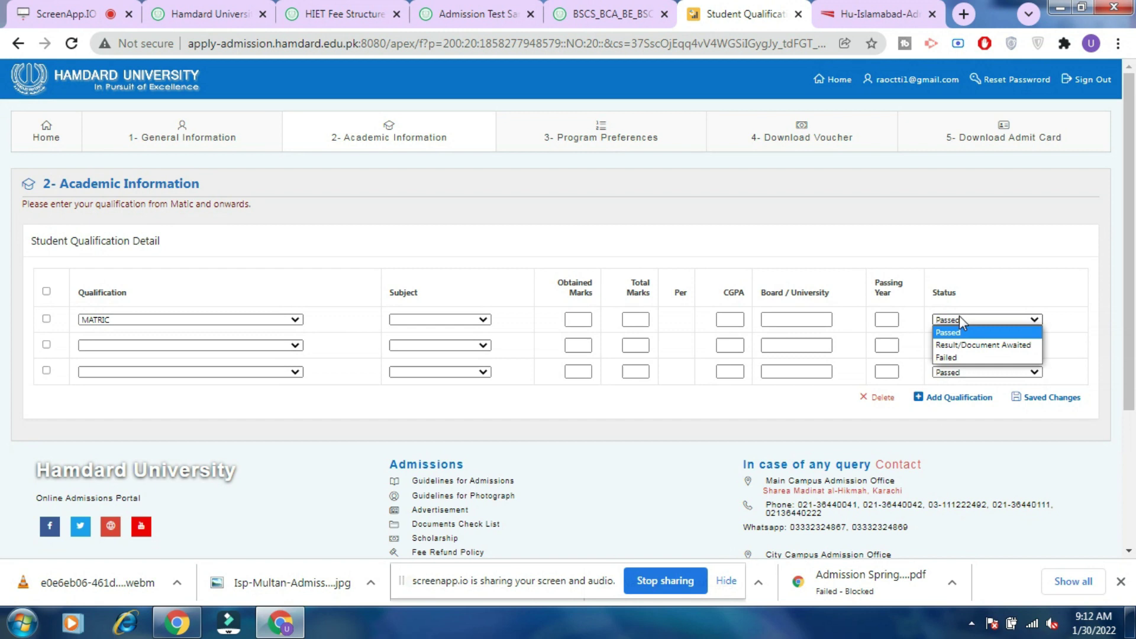
{"action": "left_click", "coordinate": [960, 318]}
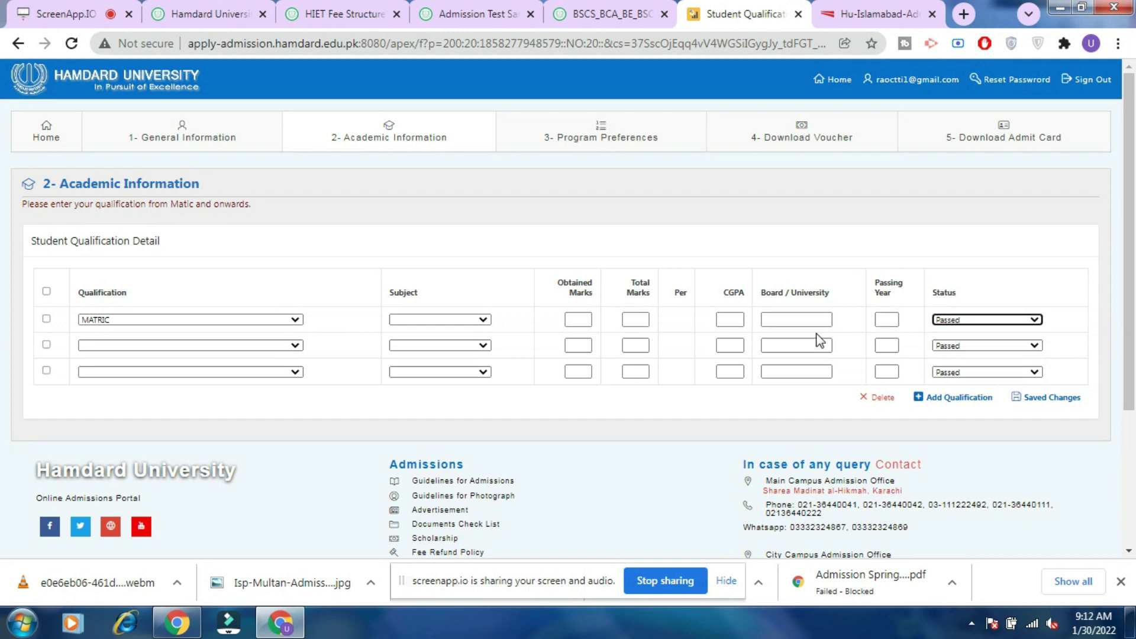
{"action": "left_click", "coordinate": [731, 317]}
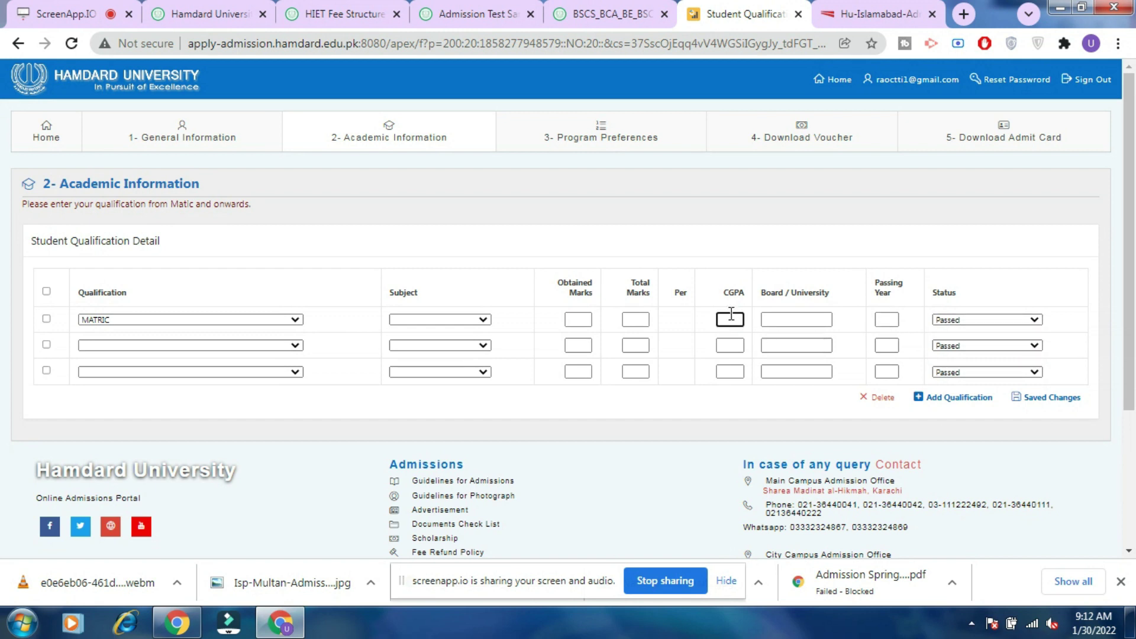
Leave the second qualification row blank and open the Program Preferences step.
{"action": "left_click", "coordinate": [273, 345]}
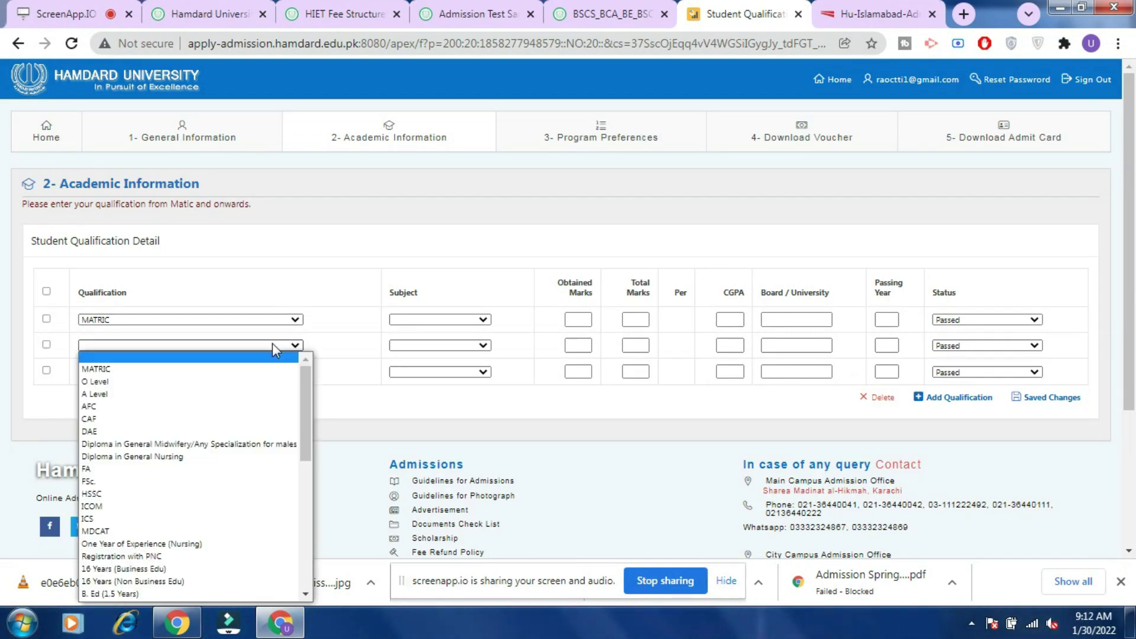
{"action": "left_click", "coordinate": [273, 344]}
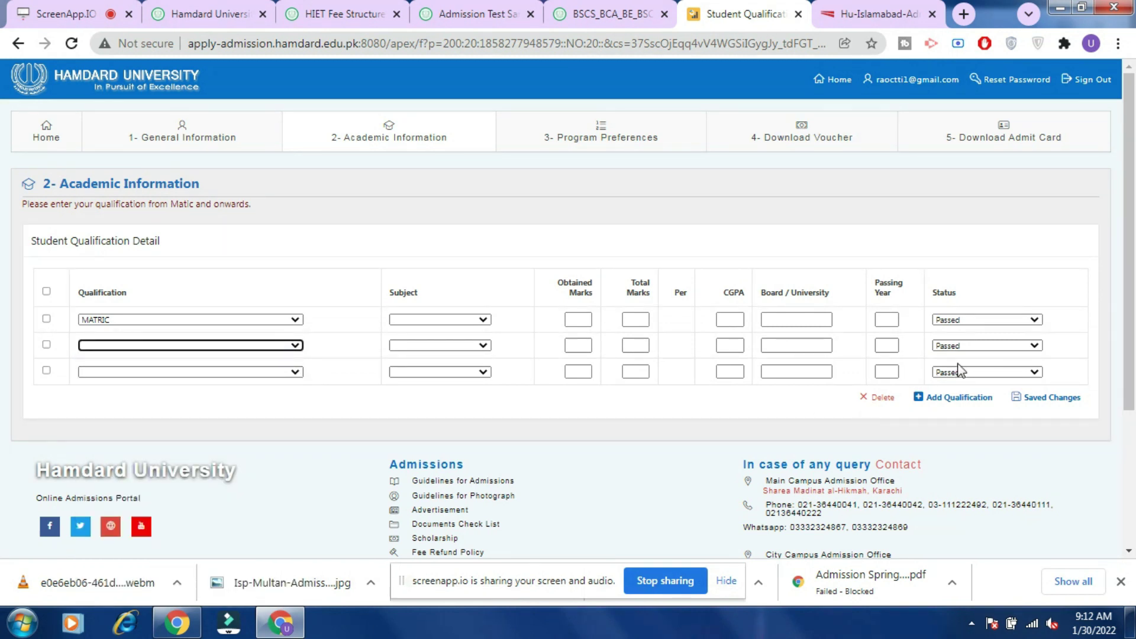
{"action": "left_click", "coordinate": [601, 135]}
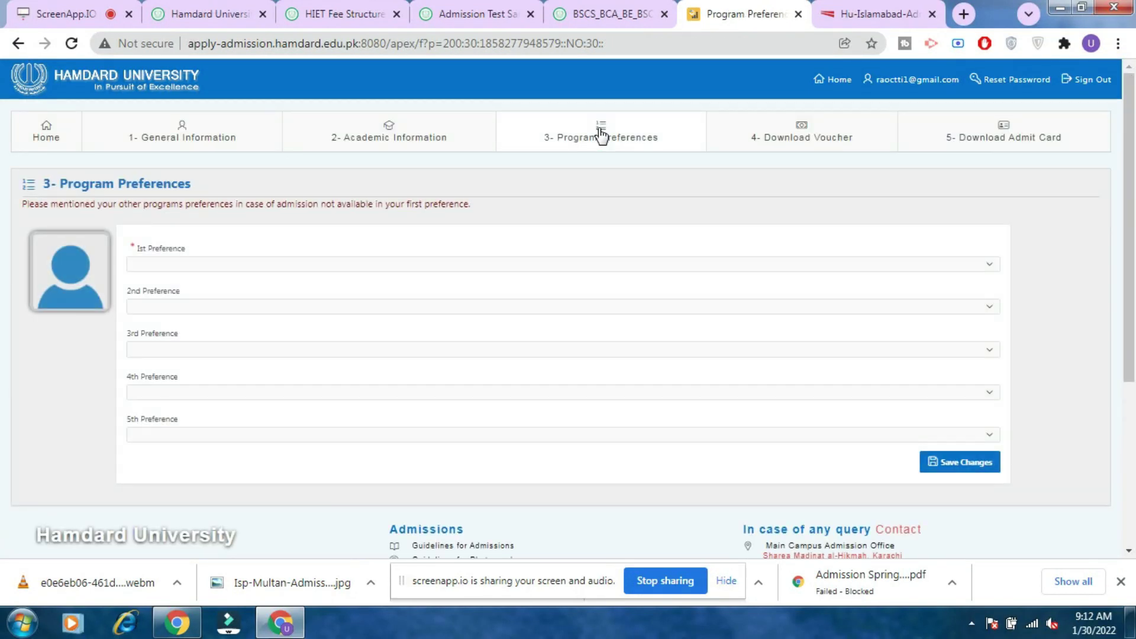
Look over the 1st and 2nd program preference choices, then open the Download Voucher step.
{"action": "left_click", "coordinate": [460, 266]}
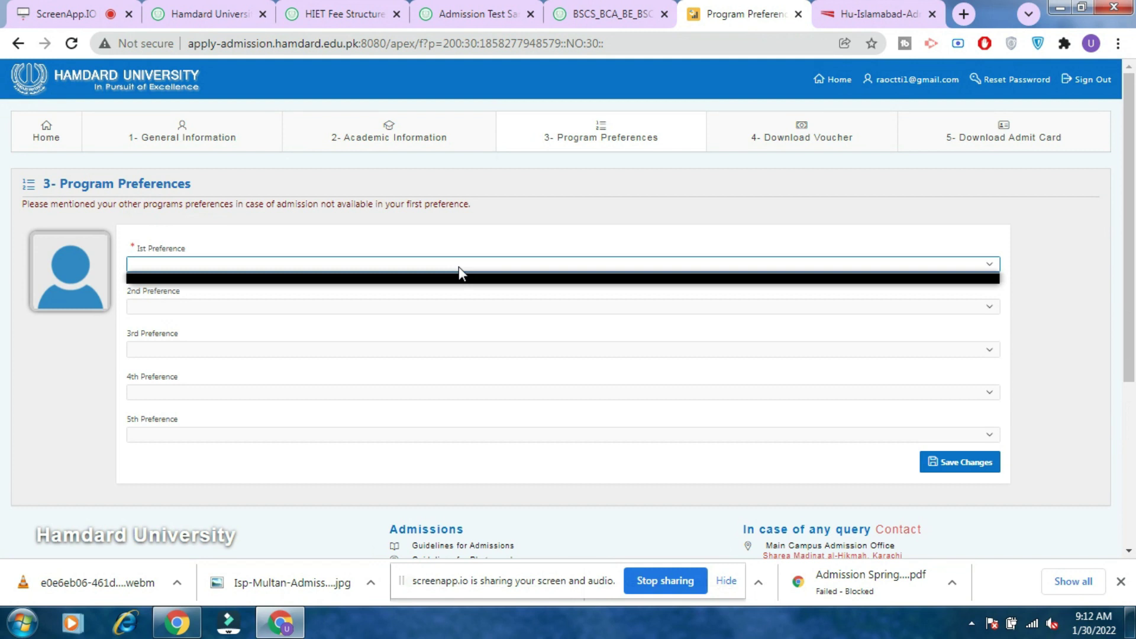
{"action": "left_click", "coordinate": [446, 304]}
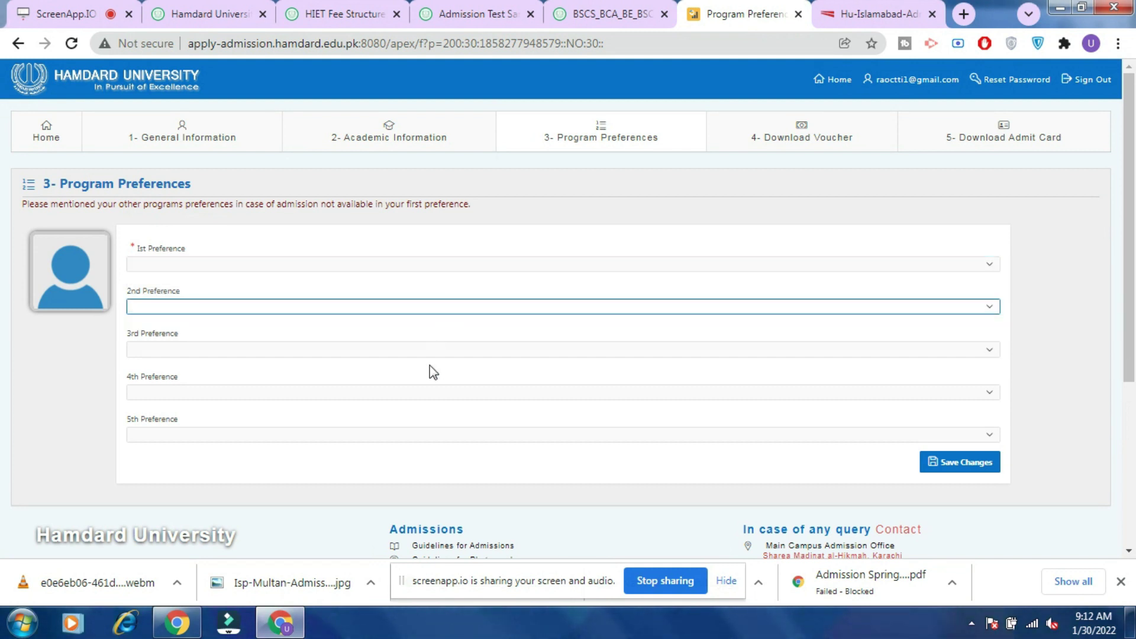
{"action": "left_click", "coordinate": [786, 159]}
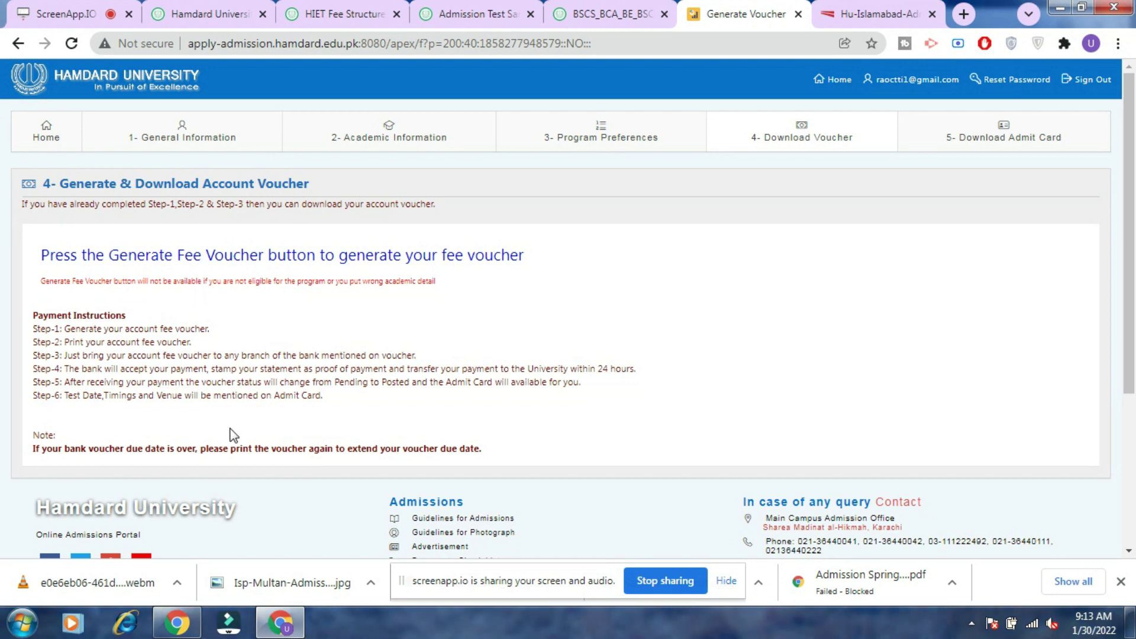
View the Download Admit Card step, then open the footer's Scholarship link in a new tab.
{"action": "left_click", "coordinate": [998, 148]}
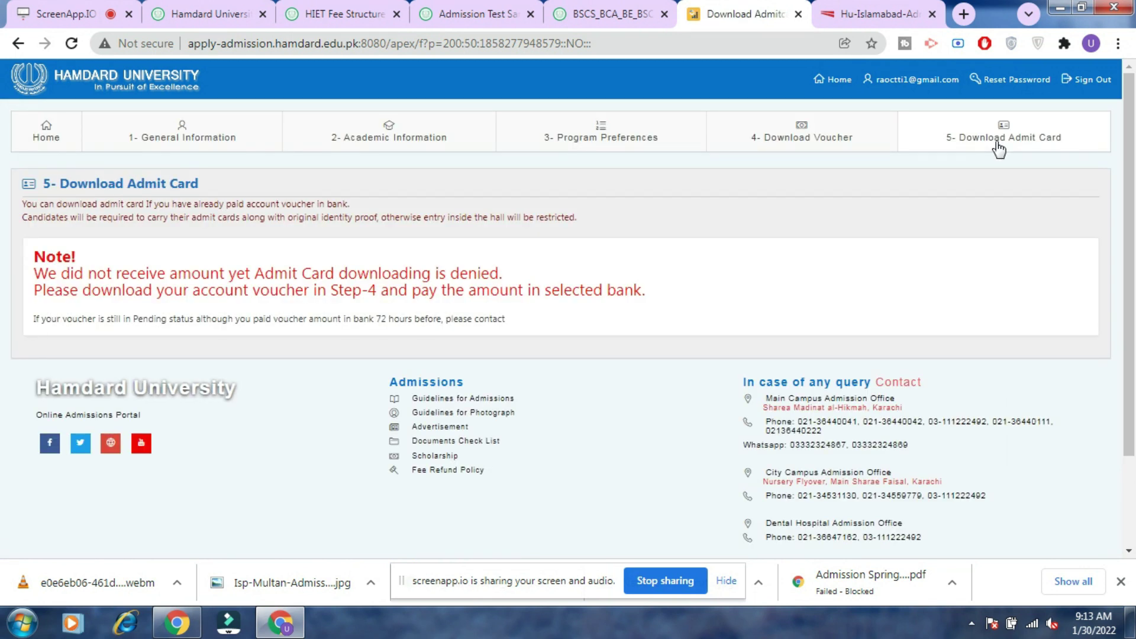
{"action": "left_click", "coordinate": [441, 457]}
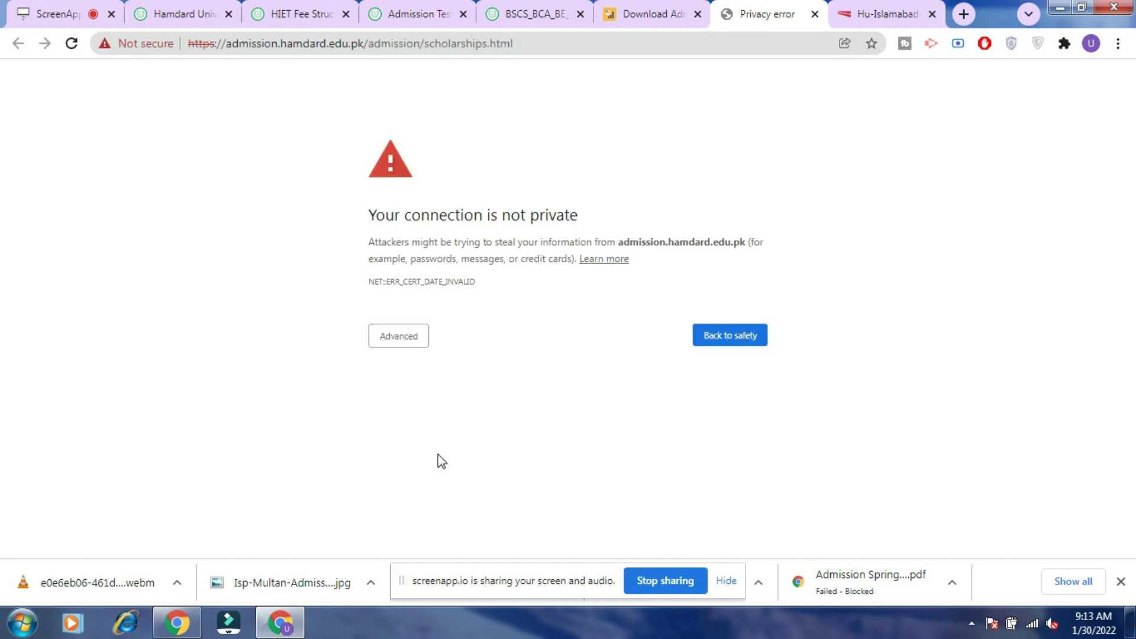
Proceed past the certificate warning to admission.hamdard.edu.pk, read the Scholarships page, and return to the admit card tab.
{"action": "left_click", "coordinate": [402, 348]}
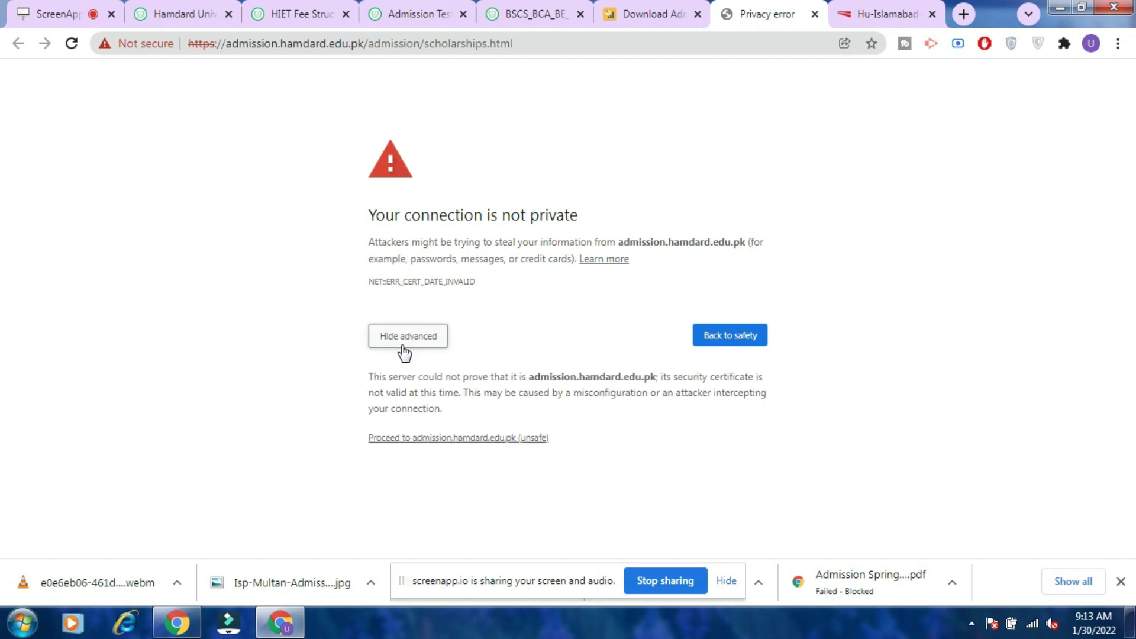
{"action": "left_click", "coordinate": [417, 442]}
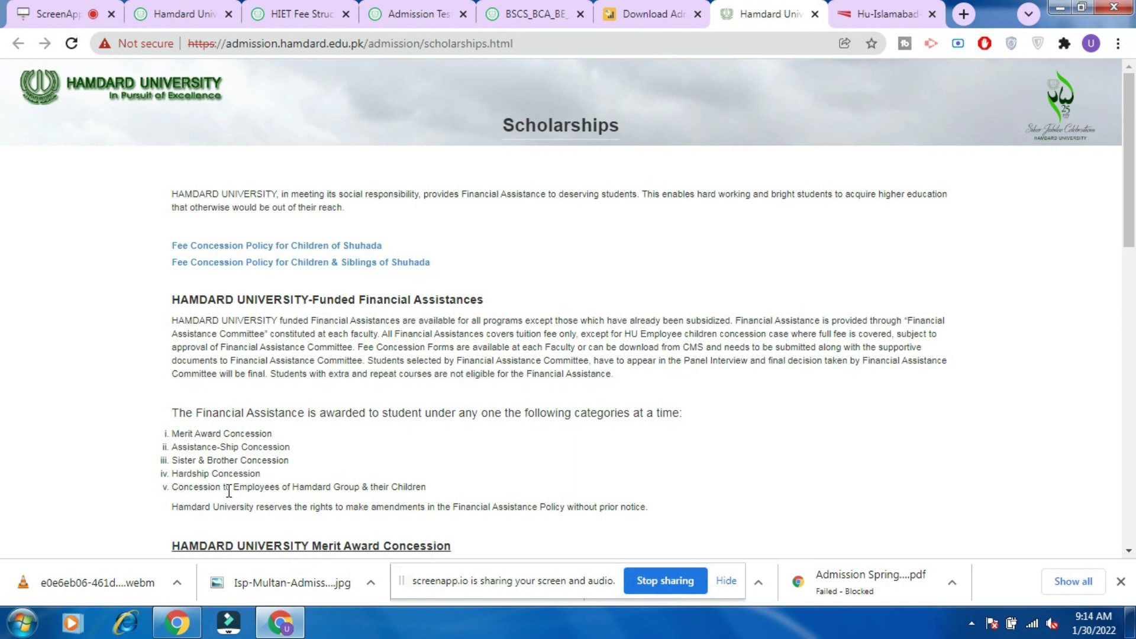
{"action": "left_click_drag", "start_coordinate": [1131, 133], "coordinate": [1134, 281]}
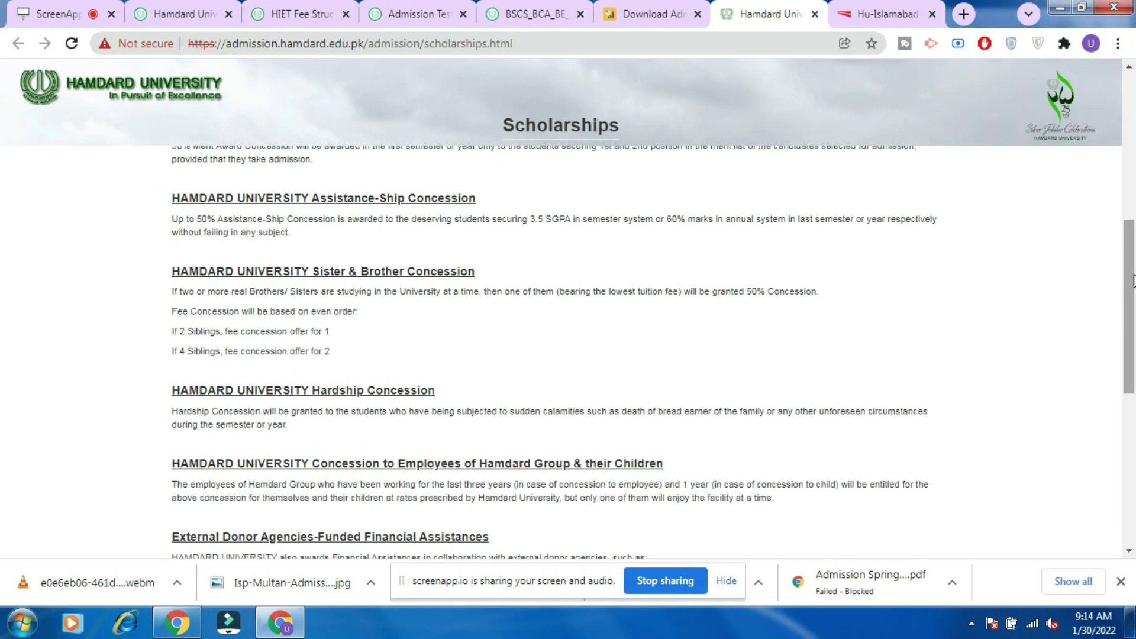
{"action": "left_click", "coordinate": [660, 8]}
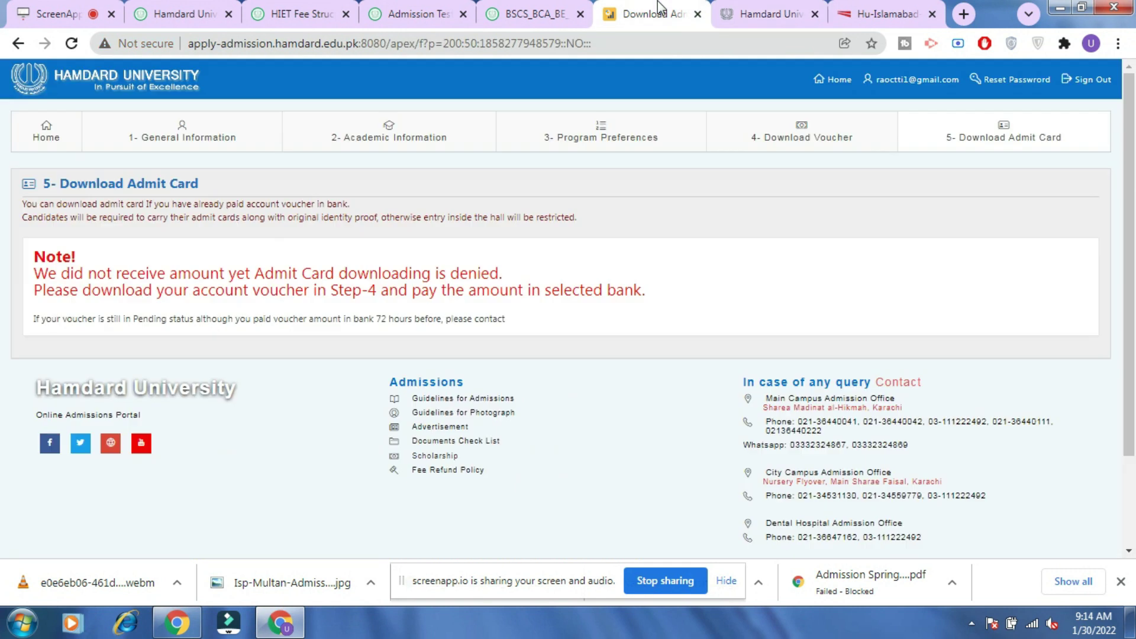